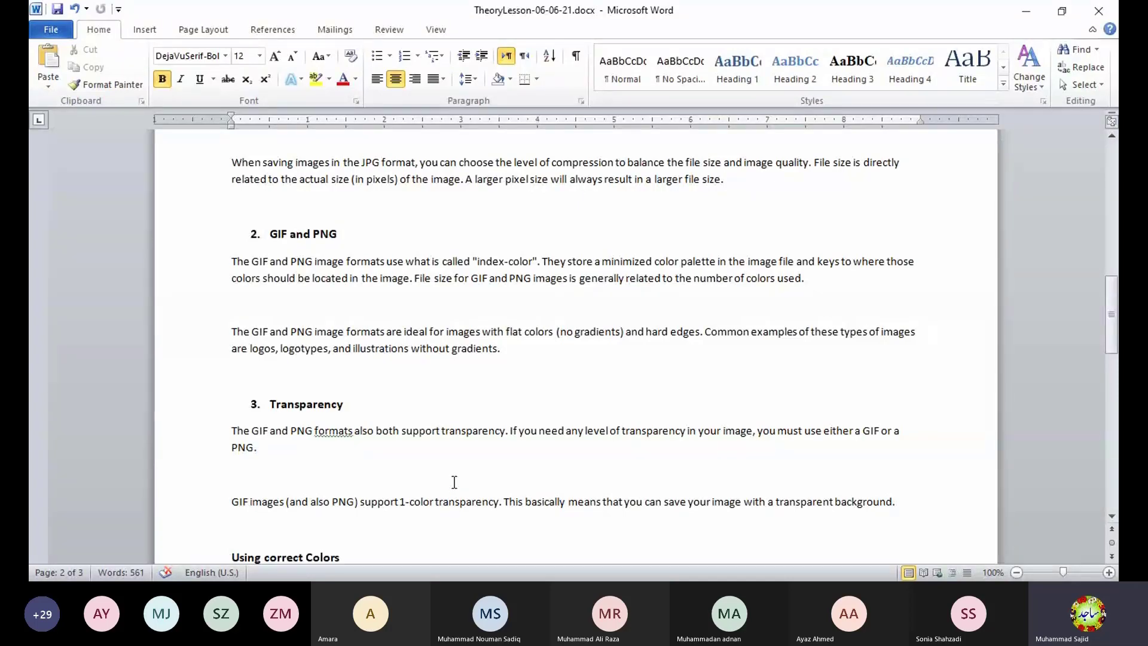
Step: Read through the GIF and PNG, Transparency and Using correct Colors sections of the lesson document
scroll(466, 477, "down", 2)
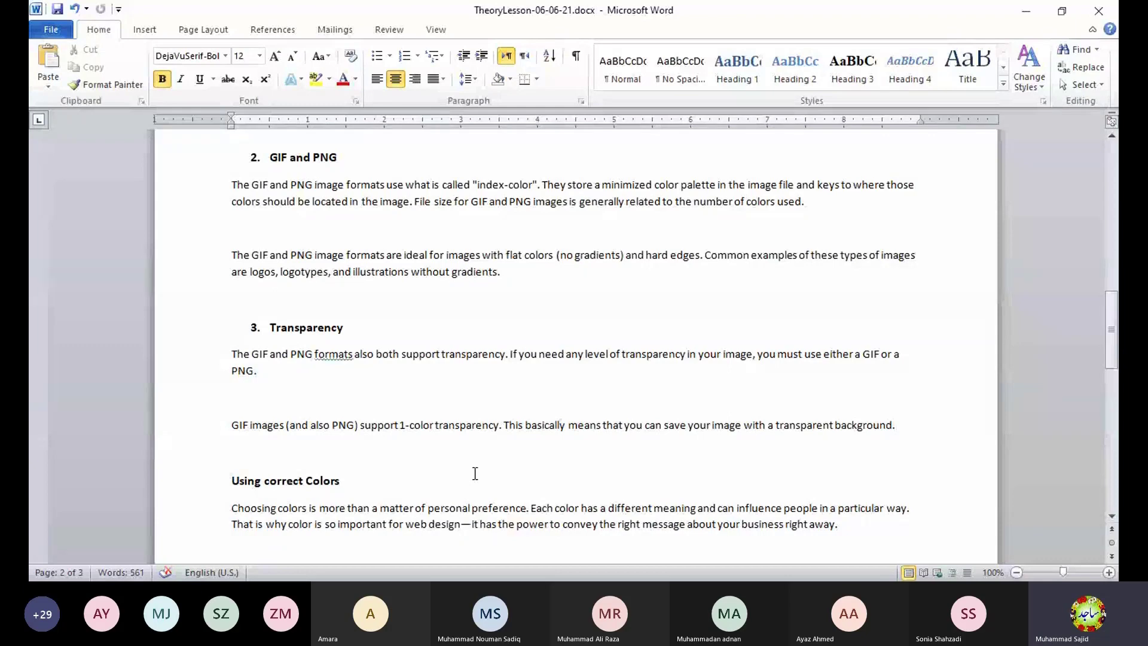
scroll(474, 476, "down", 1)
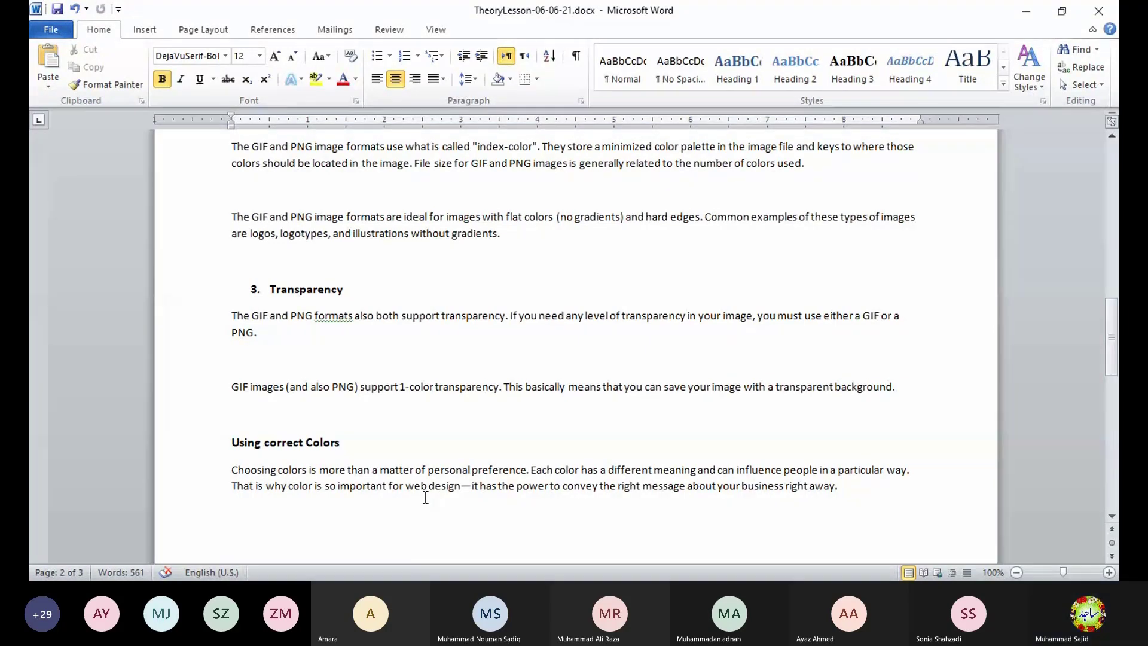
scroll(425, 498, "down", 6)
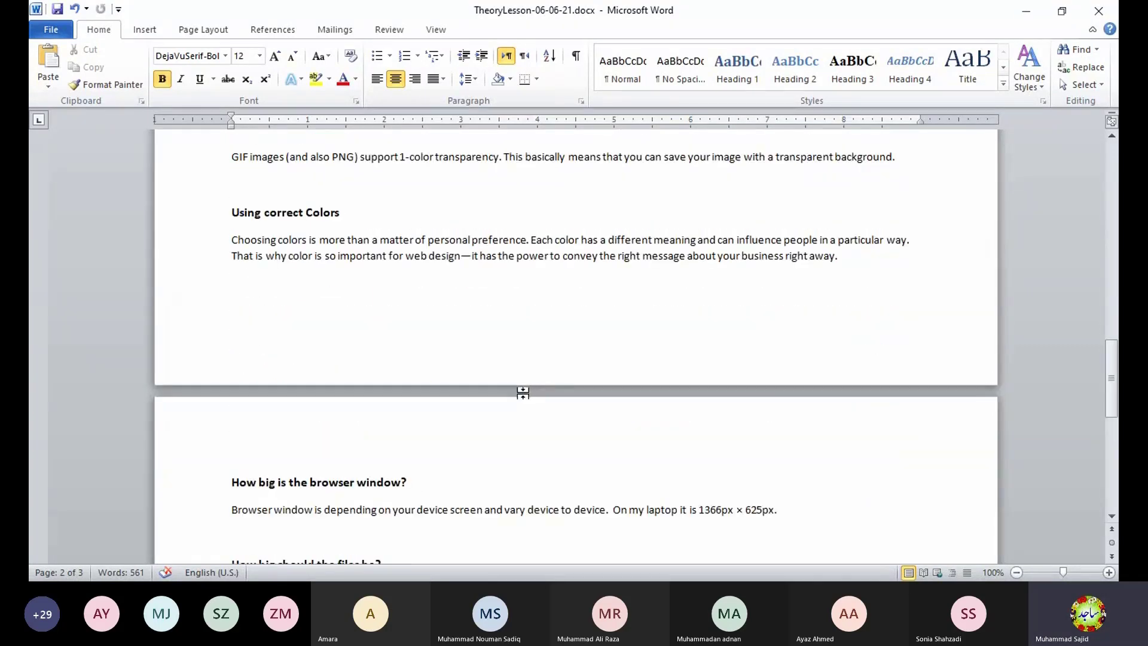
scroll(520, 395, "down", 1)
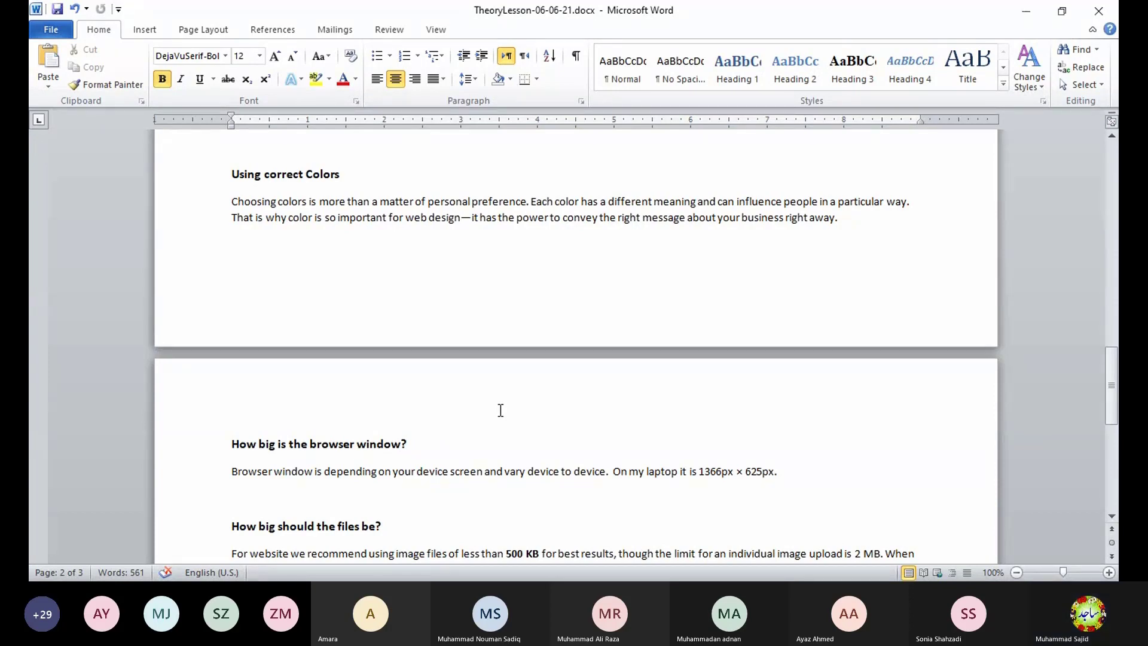
Step: Read the sections on browser window size and file size, highlighting the laptop's pixel dimensions in the text
scroll(501, 410, "down", 3)
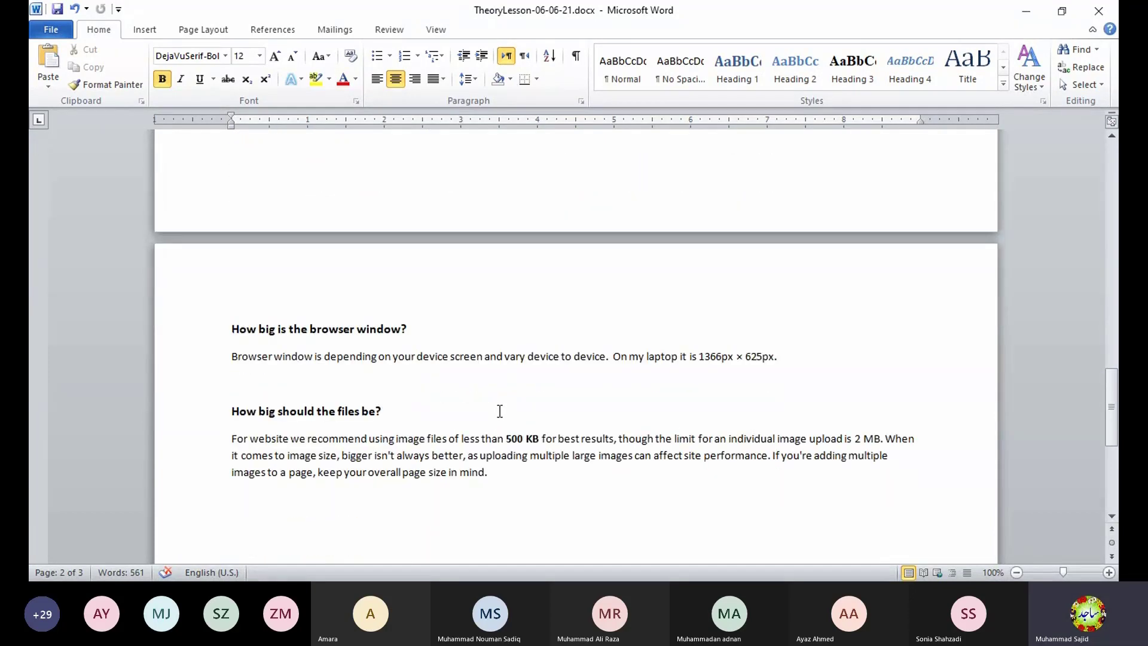
scroll(500, 410, "up", 1)
scroll(500, 411, "down", 2)
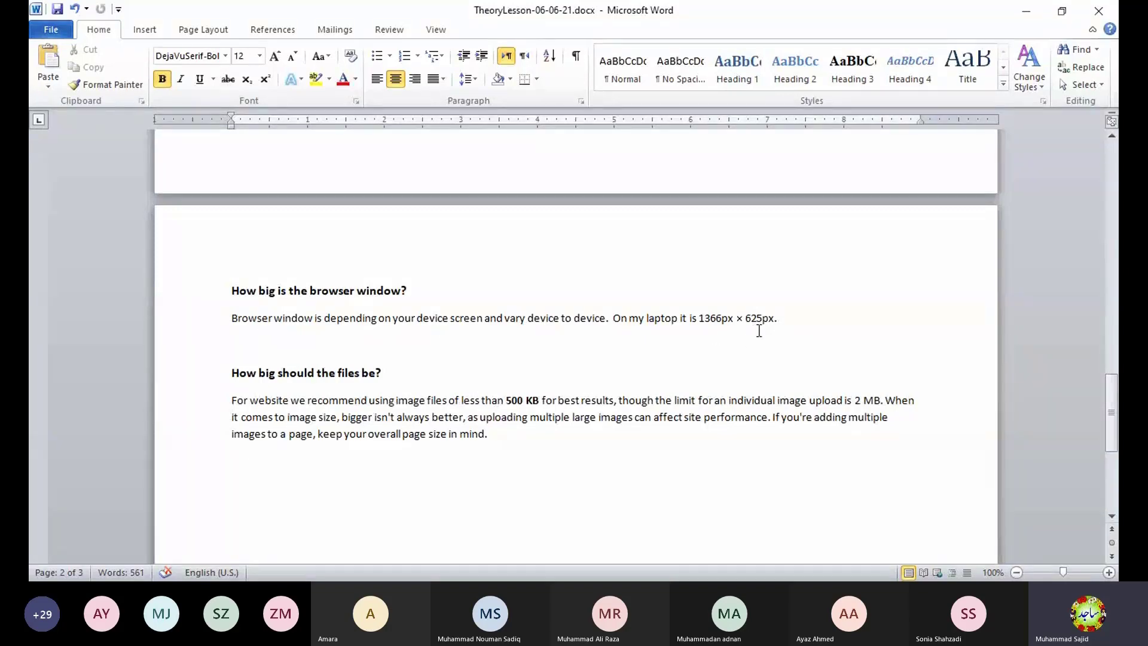
left_click_drag(775, 317, 715, 323)
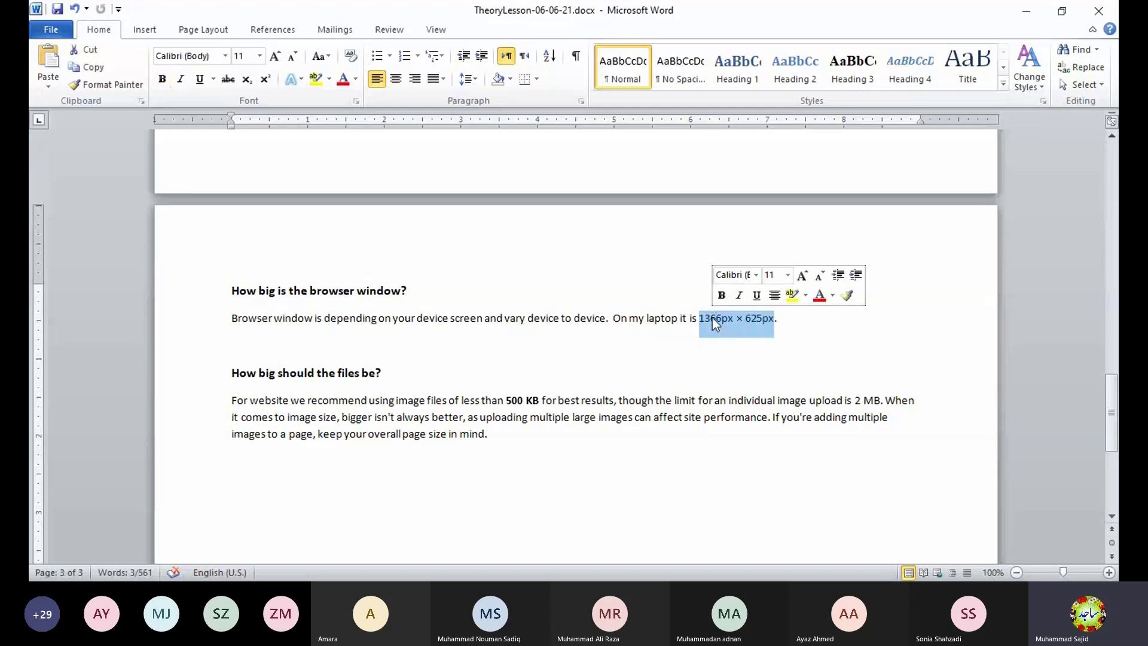
left_click(712, 317)
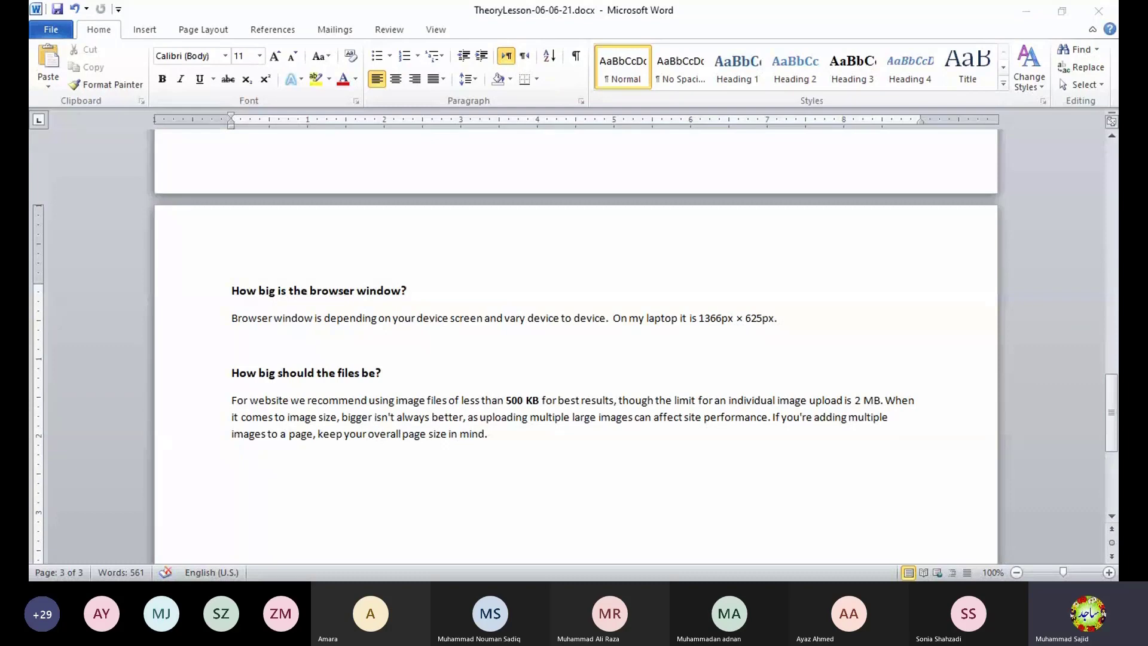
scroll(515, 378, "up", 3)
scroll(516, 379, "down", 3)
Step: Switch to Chrome and view the window size reported on the howbigismybrowser.com page
key("alt+Tab")
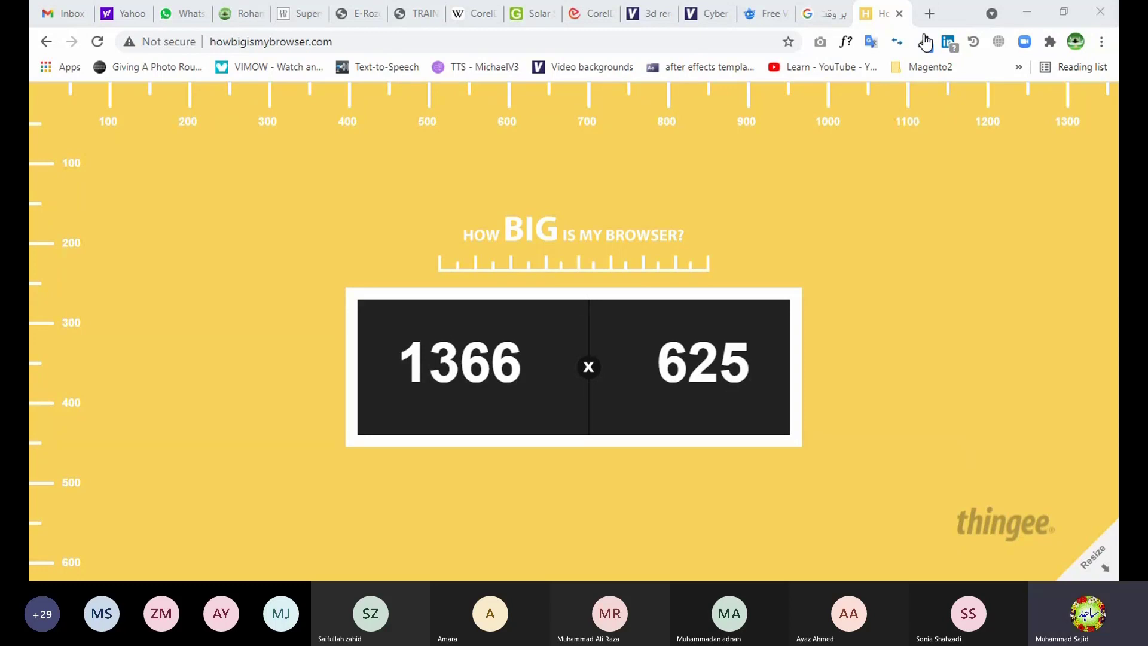
left_click(861, 289)
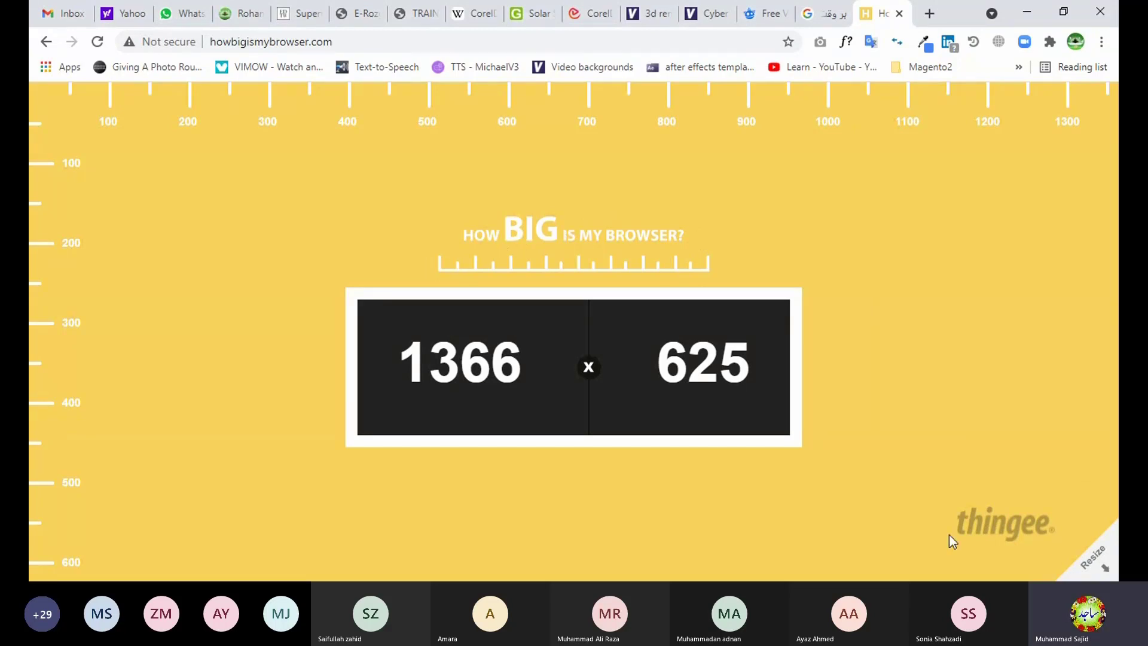
key("alt+Tab")
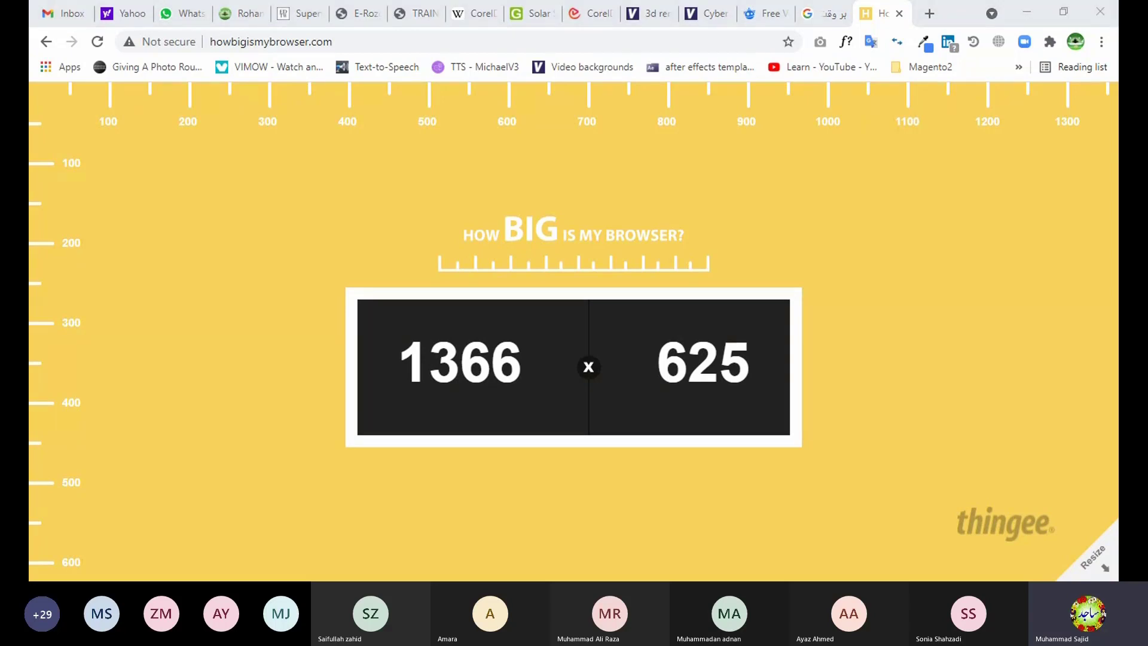
left_click(681, 351)
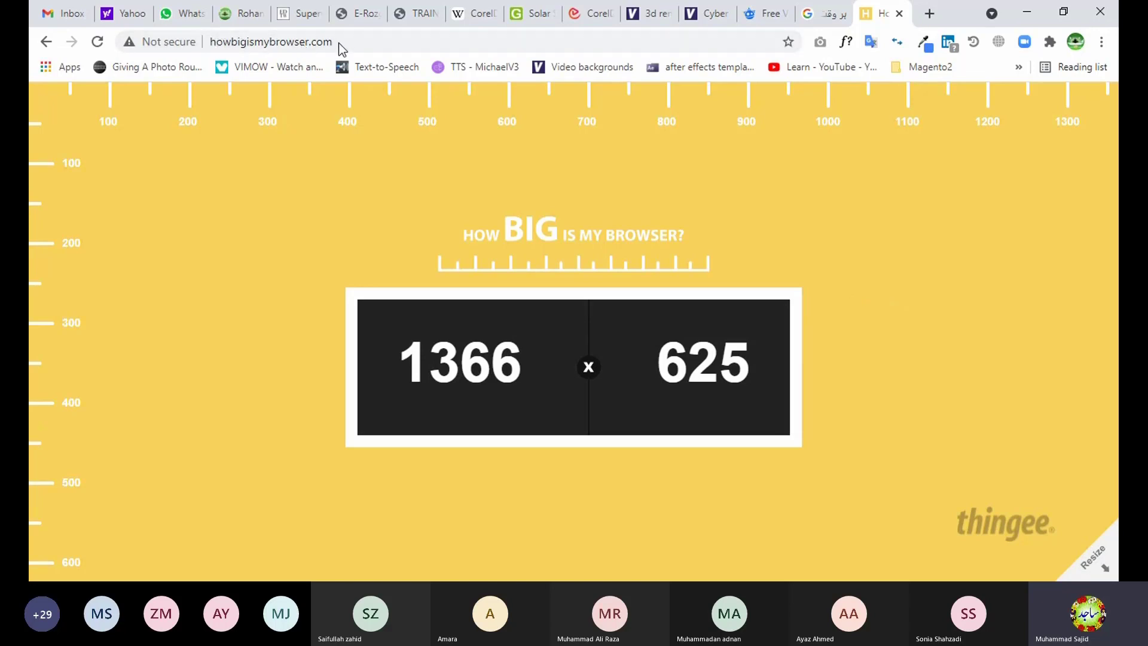
Step: Examine the page's web address and highlight its reported browser width and height
left_click(254, 39)
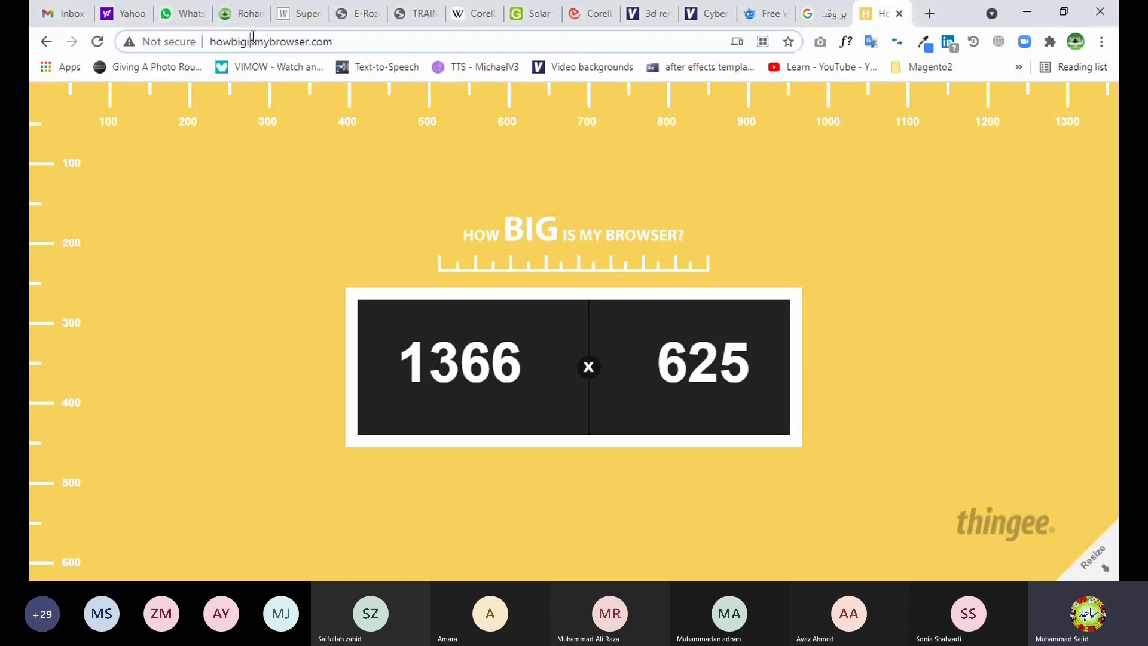
left_click(283, 131)
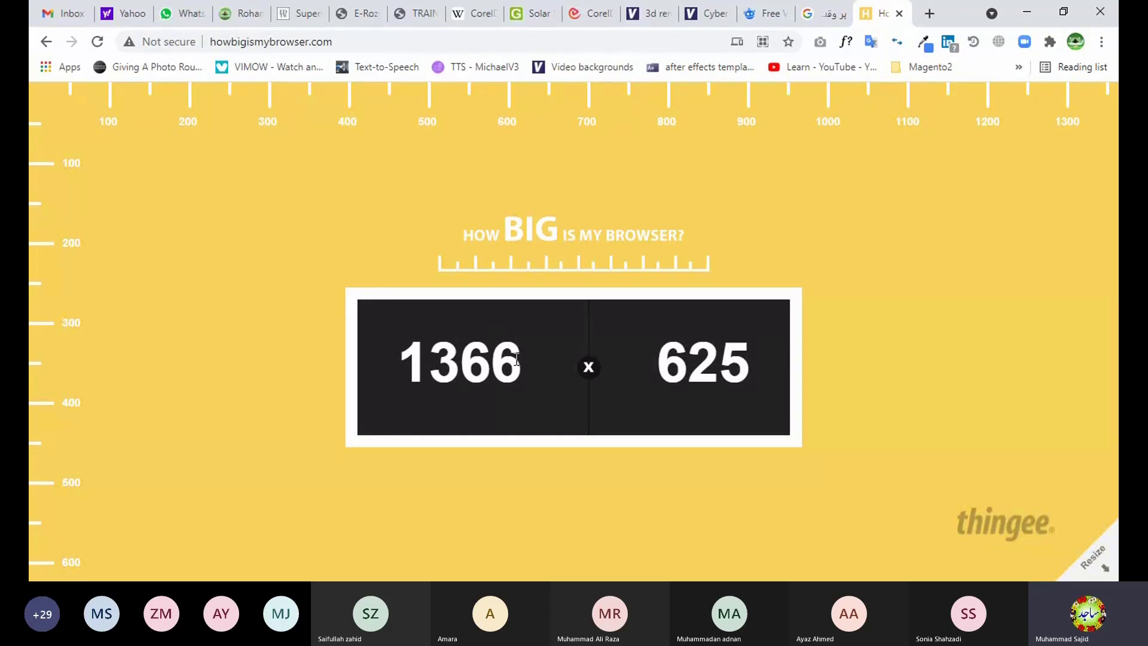
left_click_drag(518, 359, 398, 360)
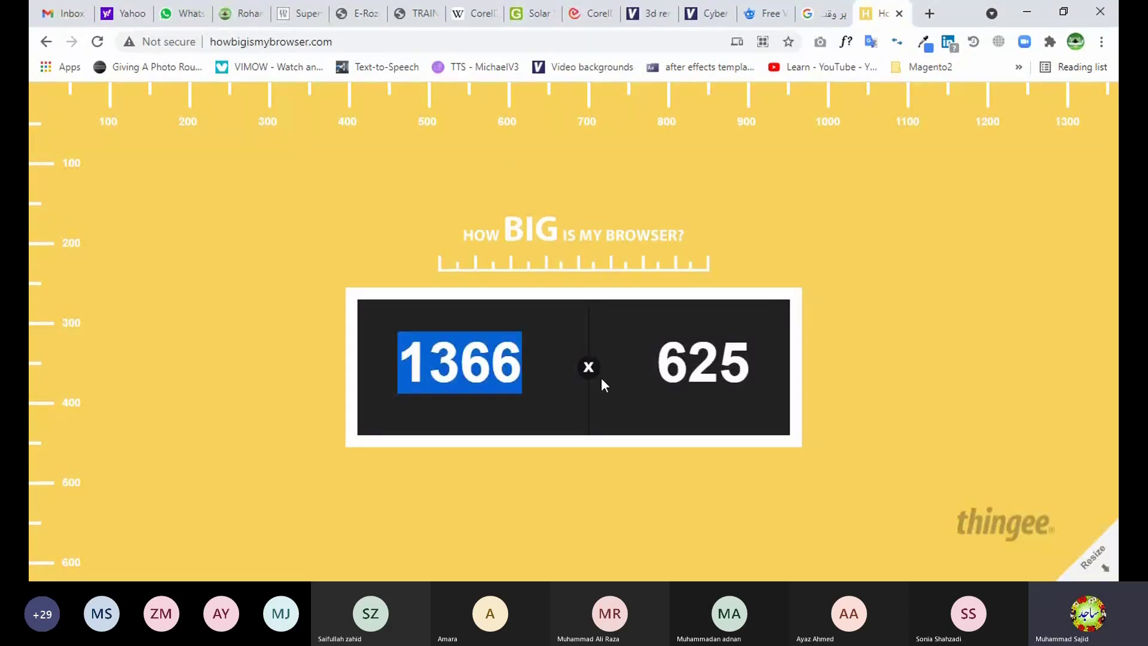
left_click_drag(668, 362, 755, 364)
left_click(820, 375)
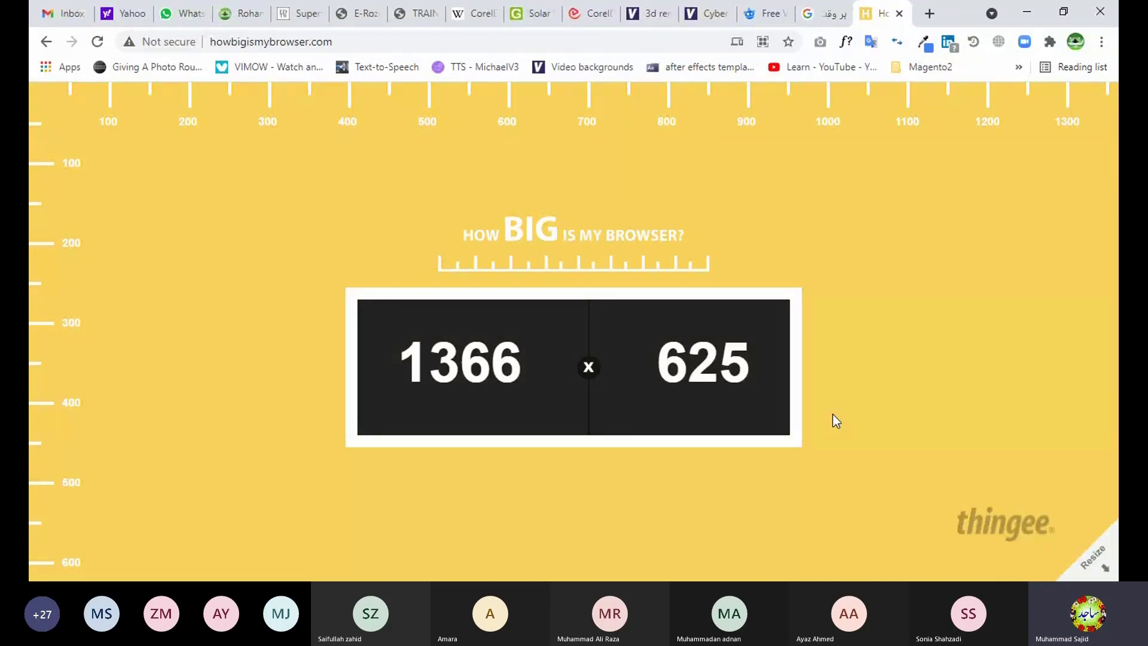
left_click(346, 40)
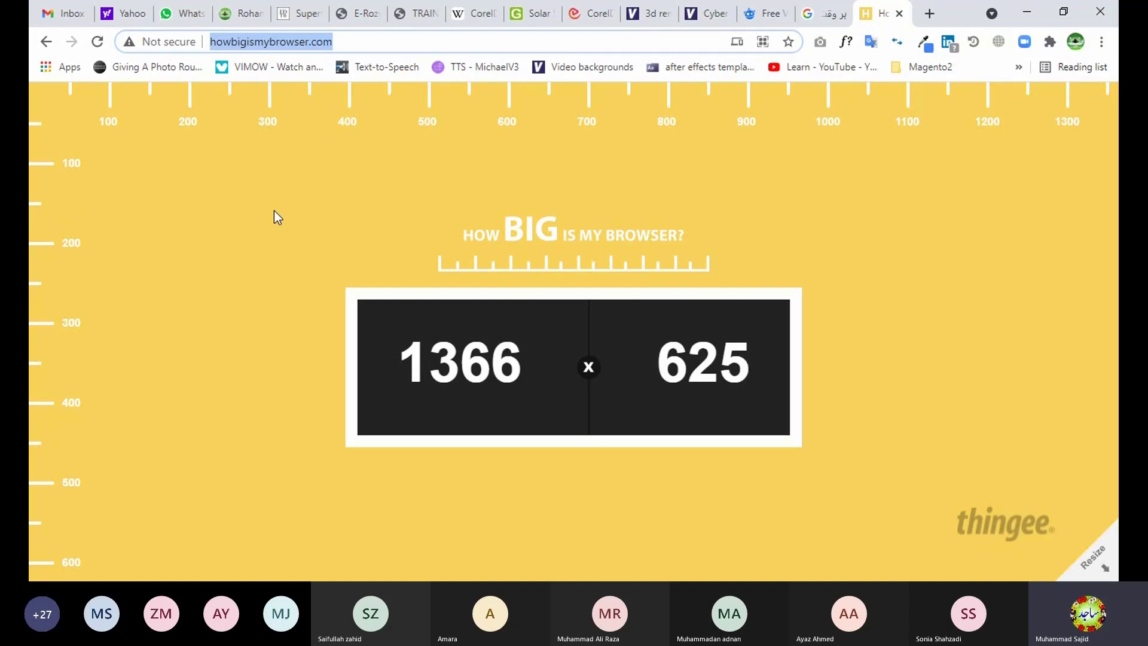
left_click(254, 282)
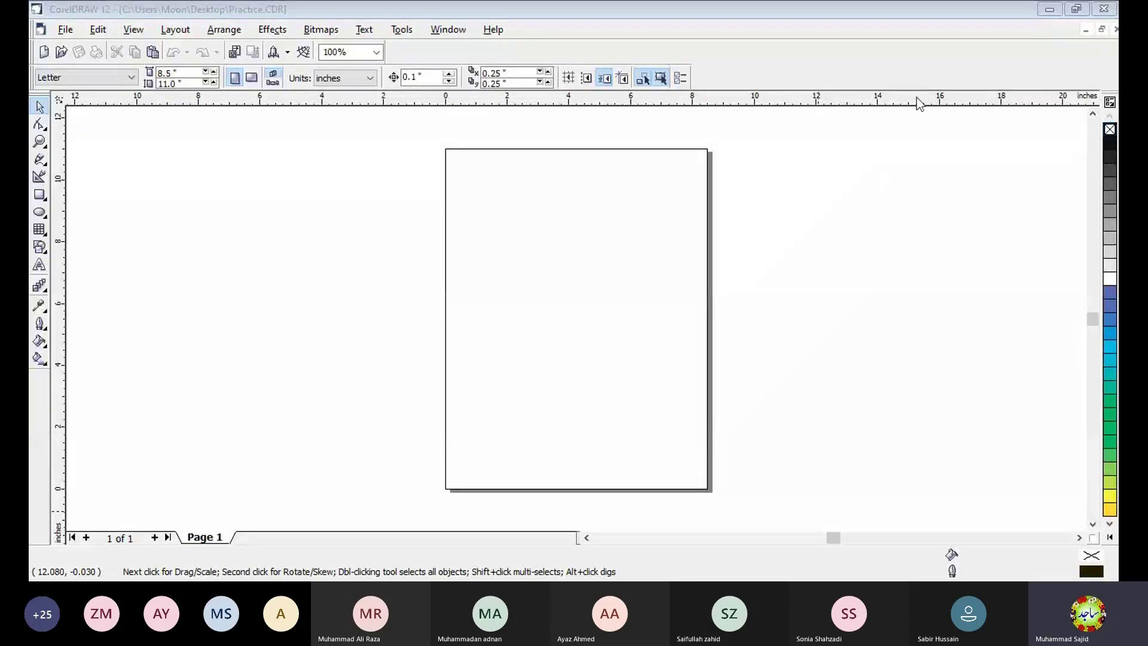
left_click(975, 328)
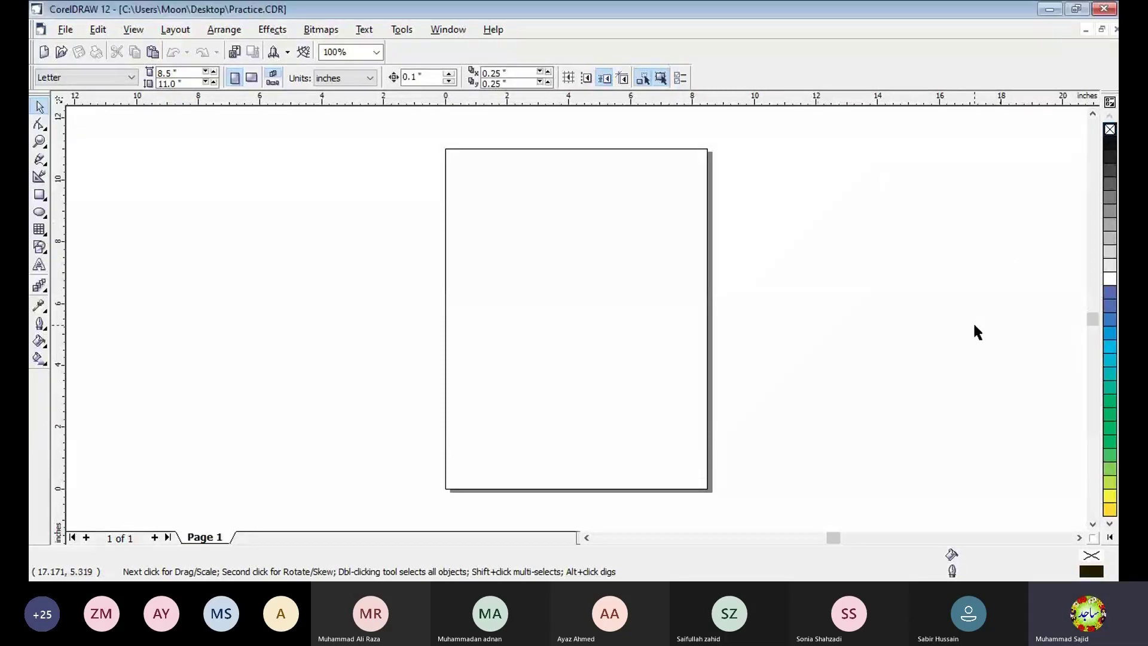
left_click(1087, 462)
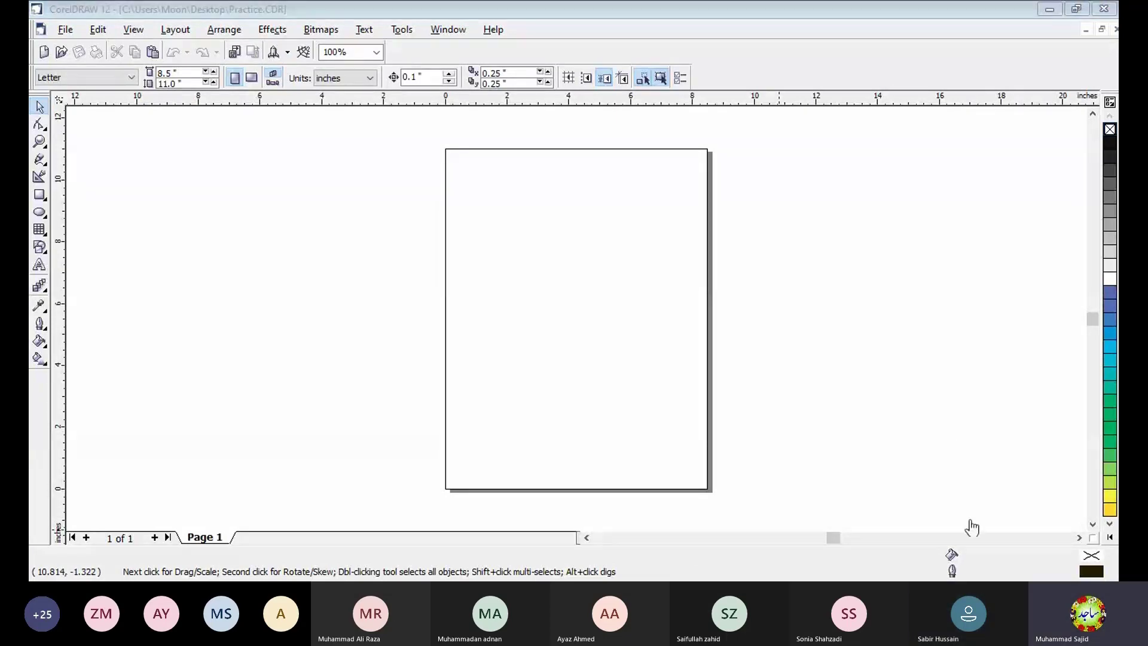
left_click(934, 85)
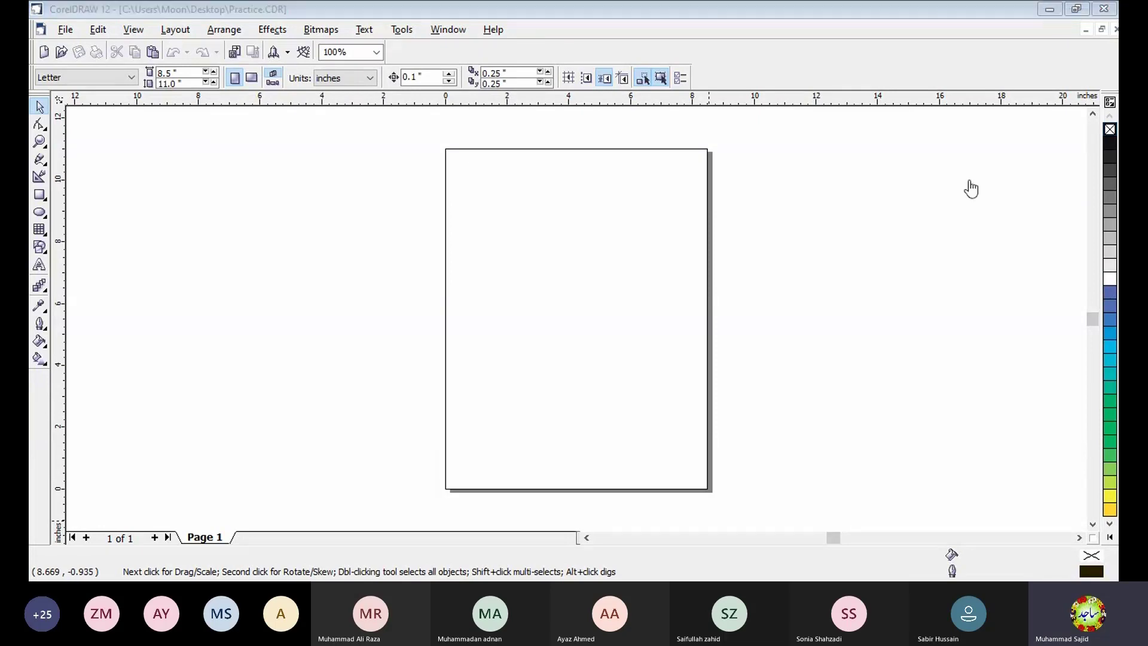
left_click(934, 42)
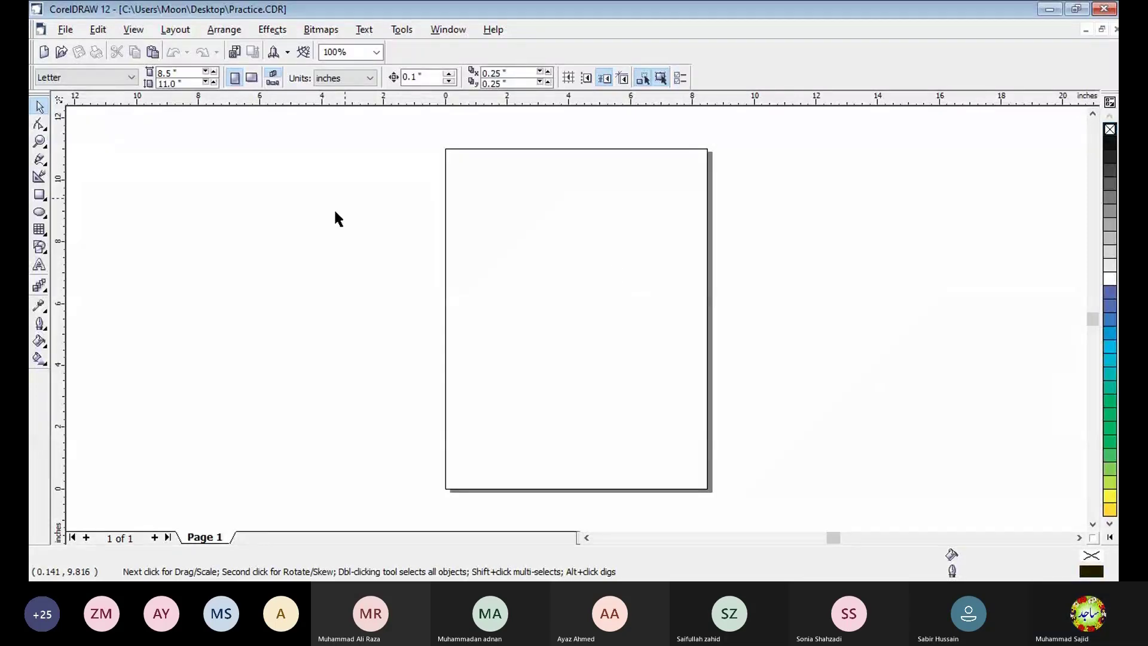
Step: Draw an RGB Blue ellipse on the page and widen it to about 7.13 by 7.06 inches
left_click(38, 211)
left_click_drag(485, 188, 688, 410)
left_click(1109, 292)
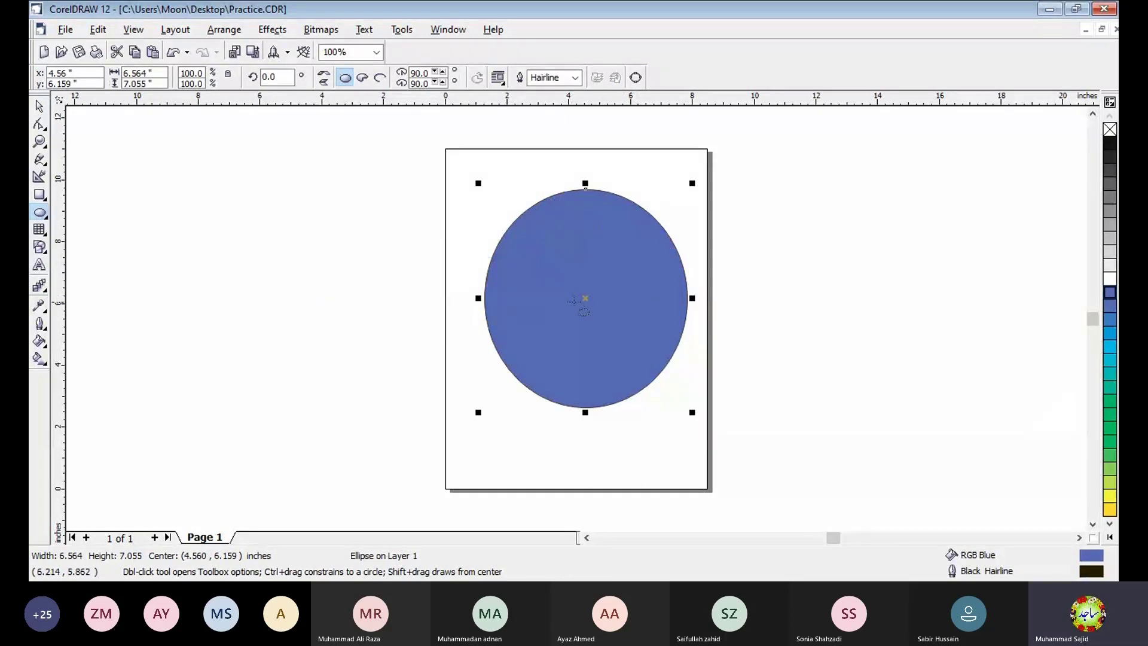
left_click_drag(478, 299, 466, 301)
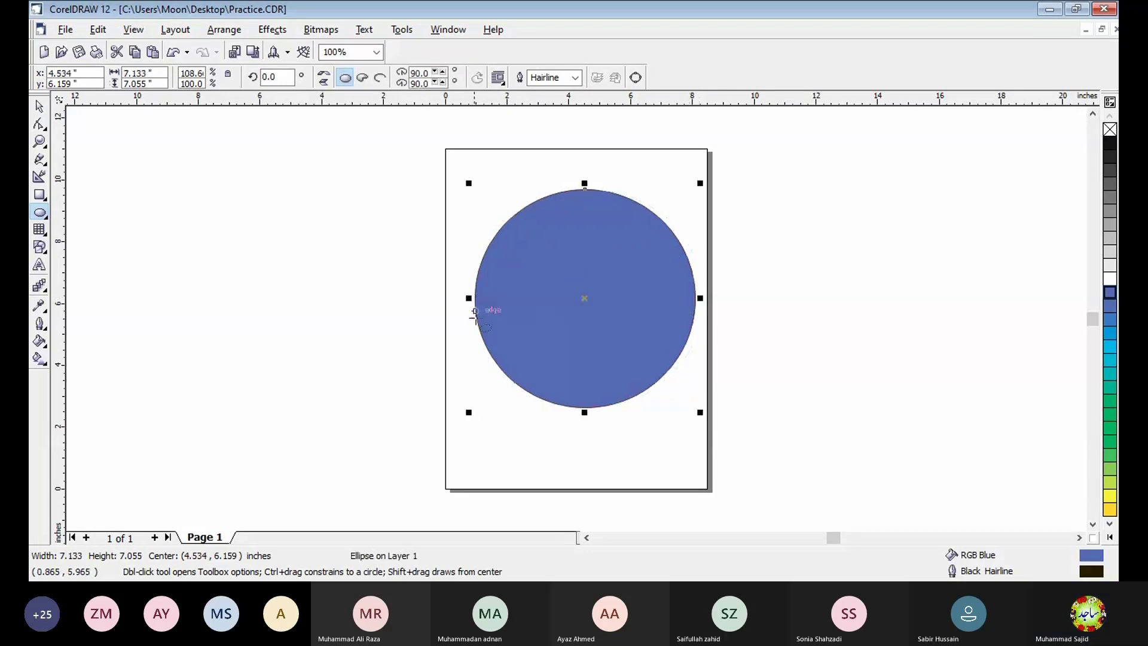
Step: Add the artistic text "The Scienc School System" along the upper edge of the blue circle
left_click(42, 265)
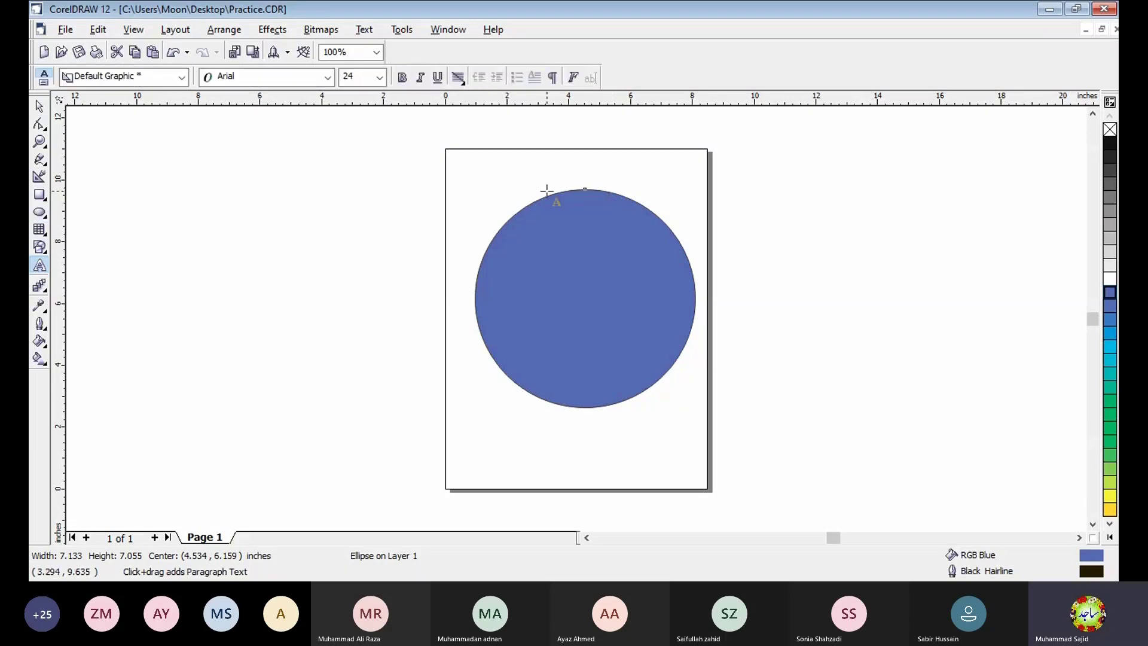
left_click(547, 190)
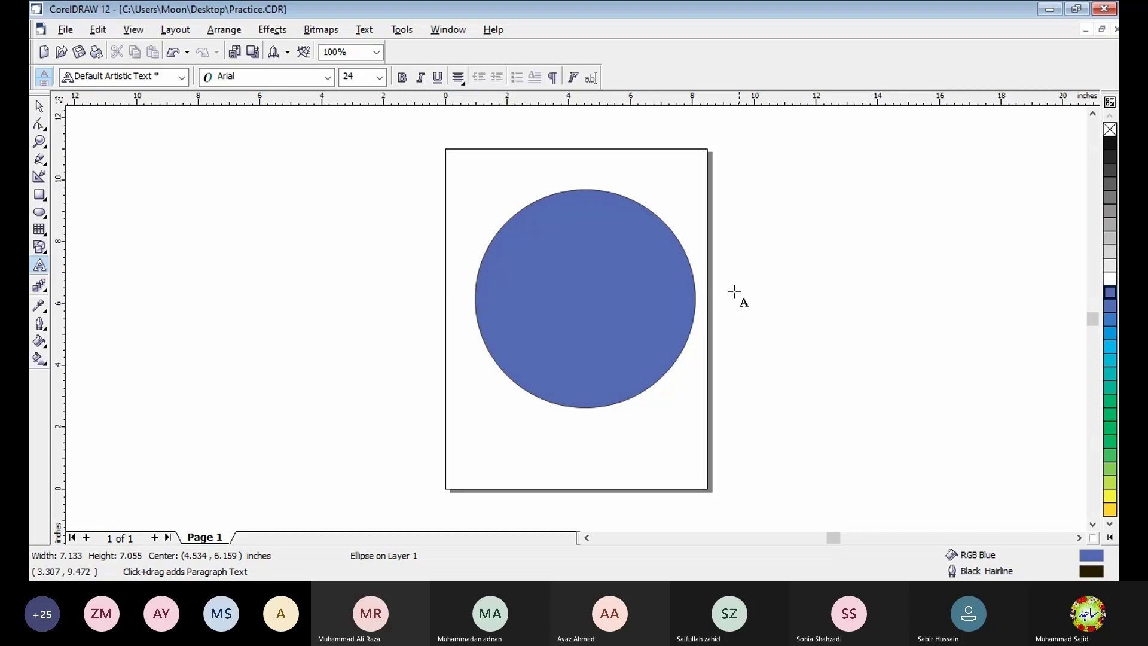
left_click(516, 383)
key("ctrl+v")
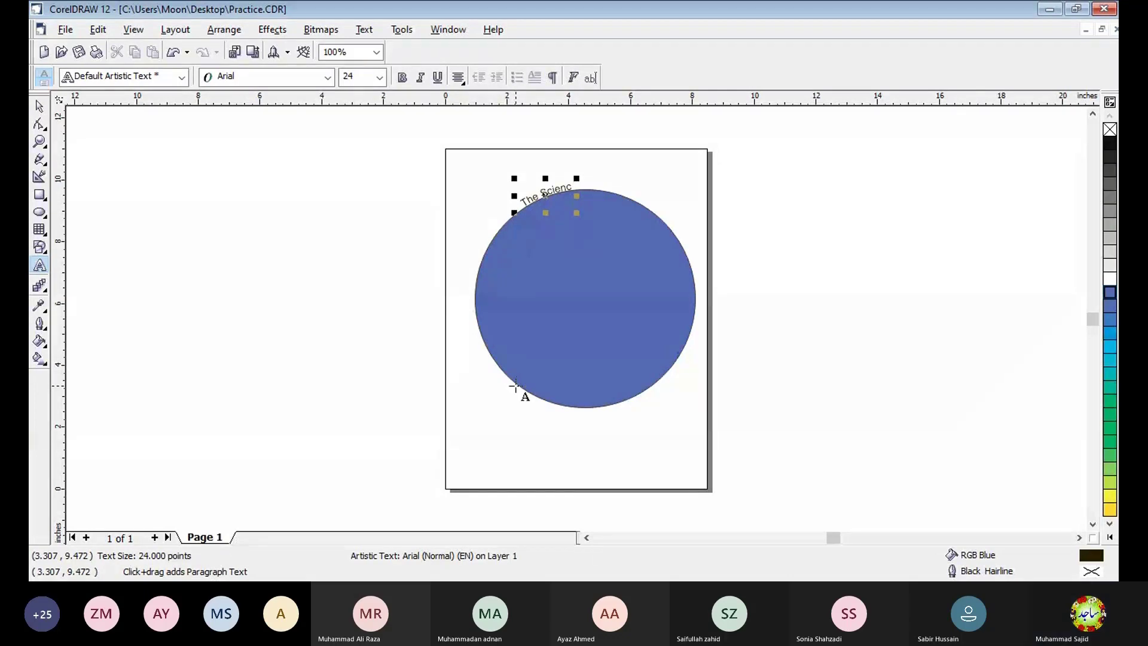
type("School System")
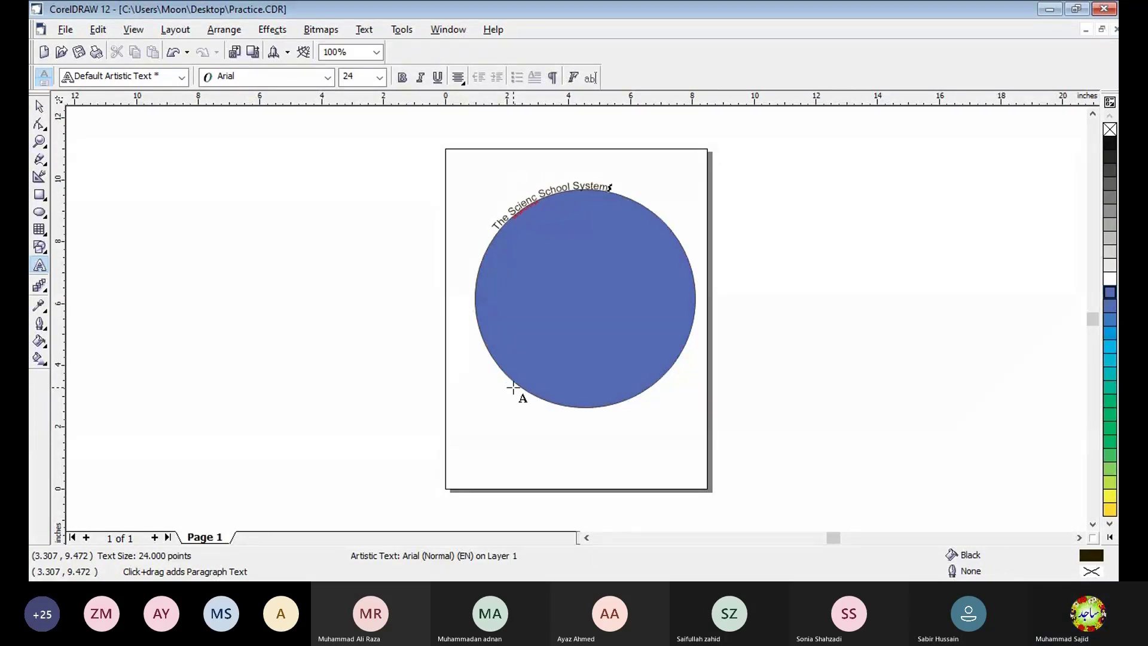
key("Escape")
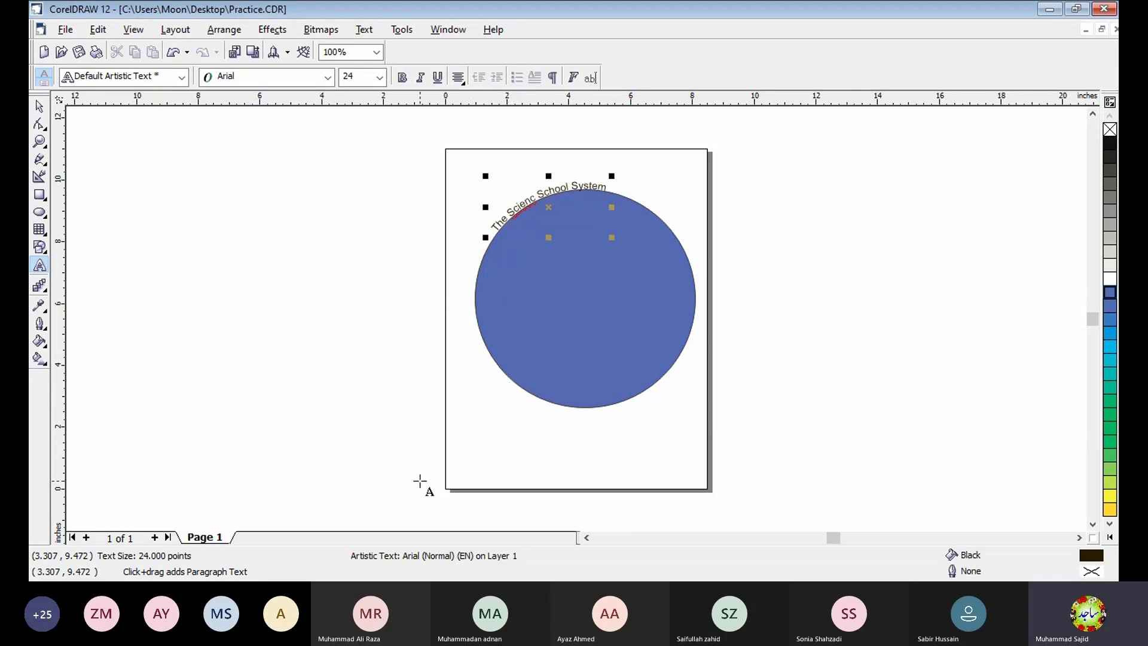
Step: Set the font size of the whole curved text to 48 points
key("ctrl+a")
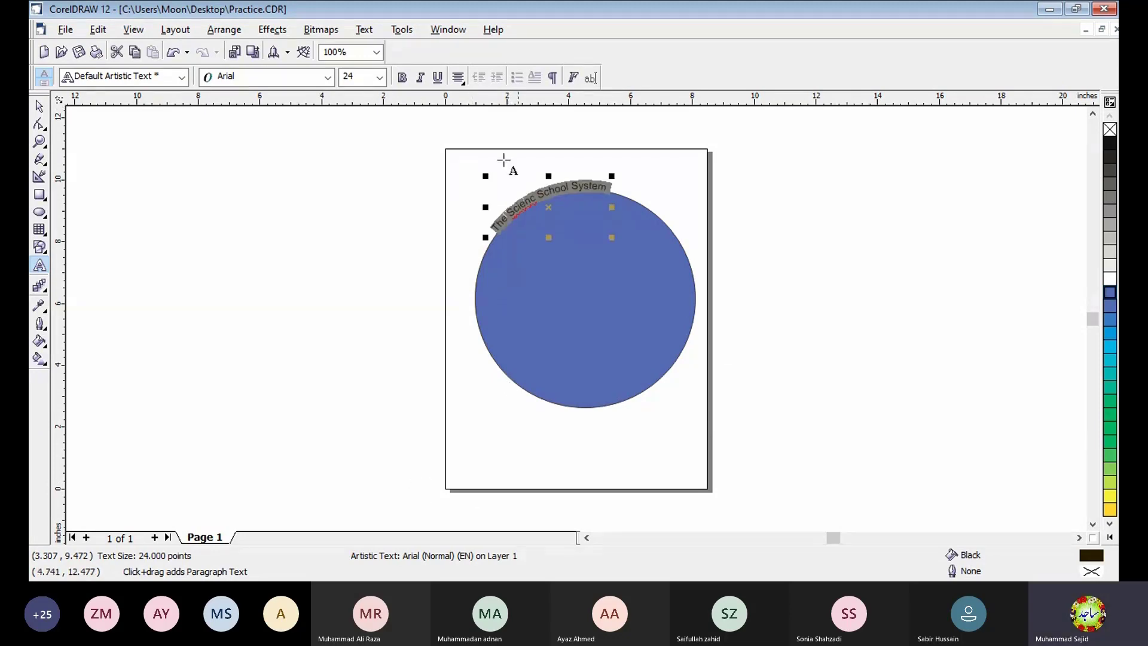
left_click(379, 78)
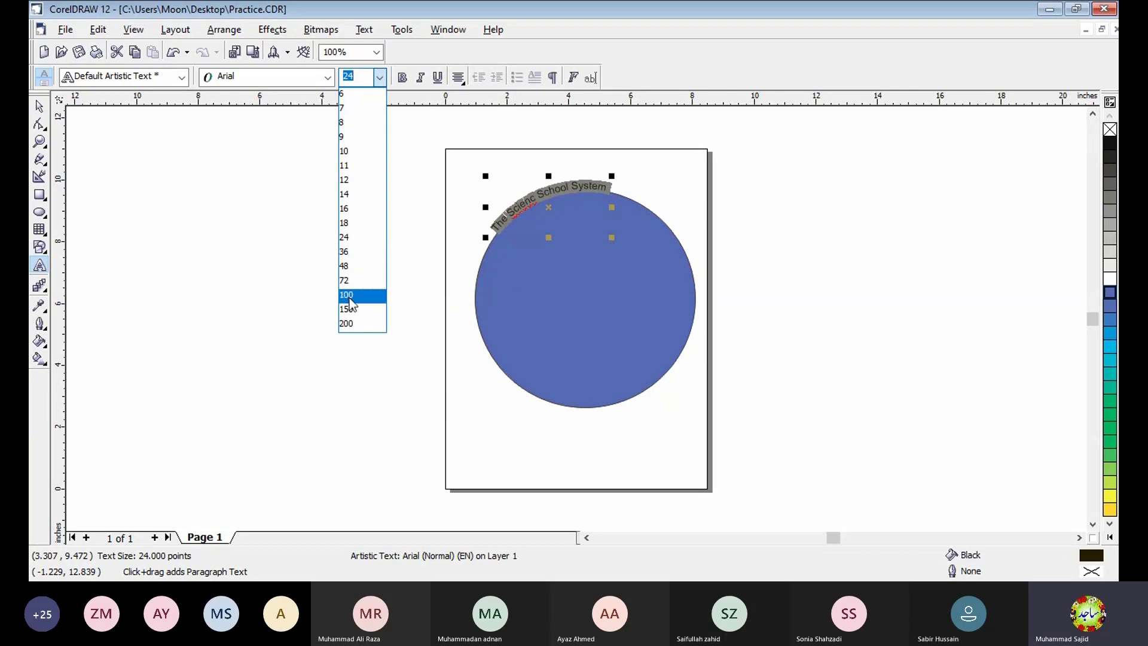
left_click(344, 266)
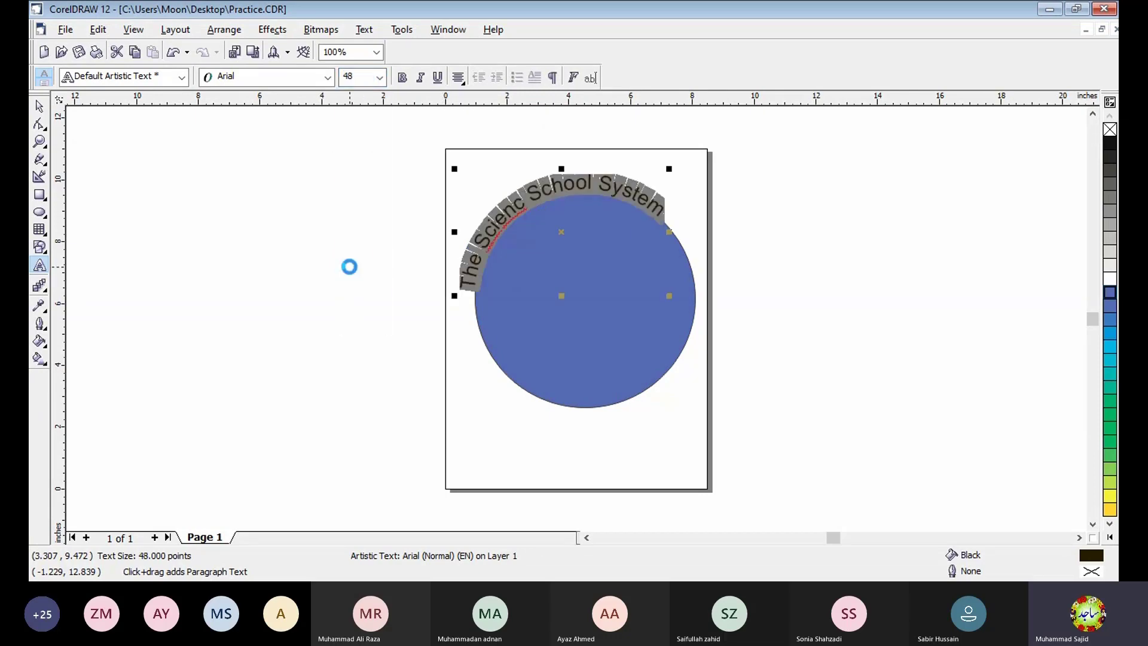
Step: Shift the curved text along the circle to a horizontal offset of 22.184 inches
left_click(41, 108)
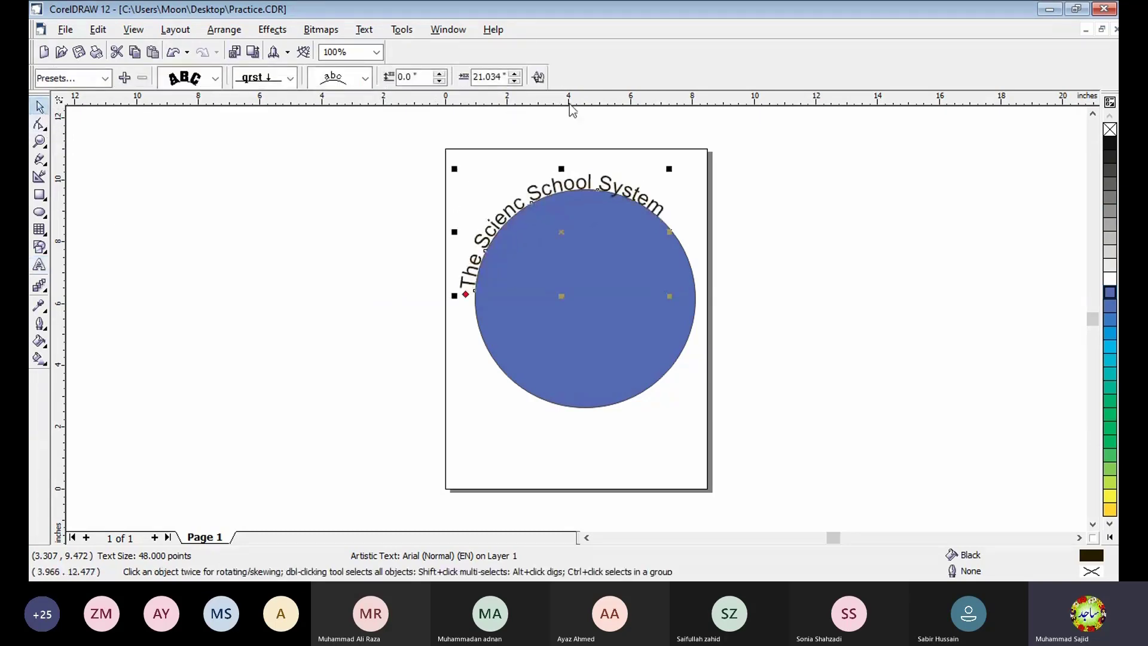
left_click(513, 74)
left_click(514, 73)
left_click(514, 74)
left_click(514, 73)
left_click(514, 74)
left_click(513, 74)
left_click(513, 73)
left_click(514, 74)
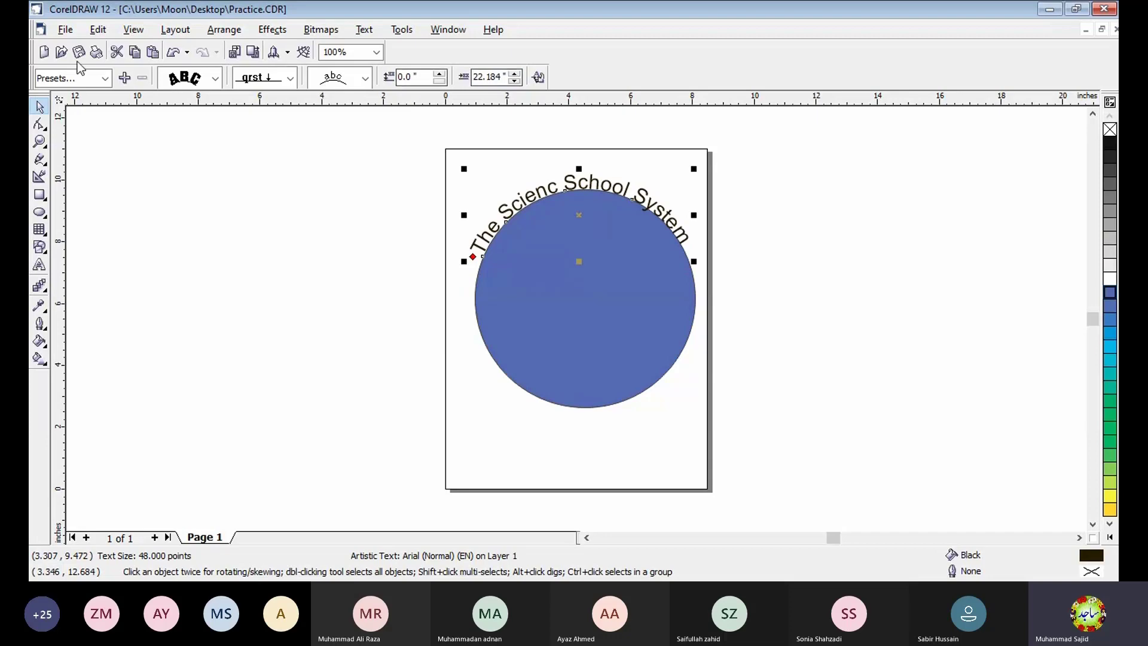
Step: Set the curved text's vertical placement to hang beneath the circle's edge and its horizontal offset to 22.384 inches
left_click(214, 78)
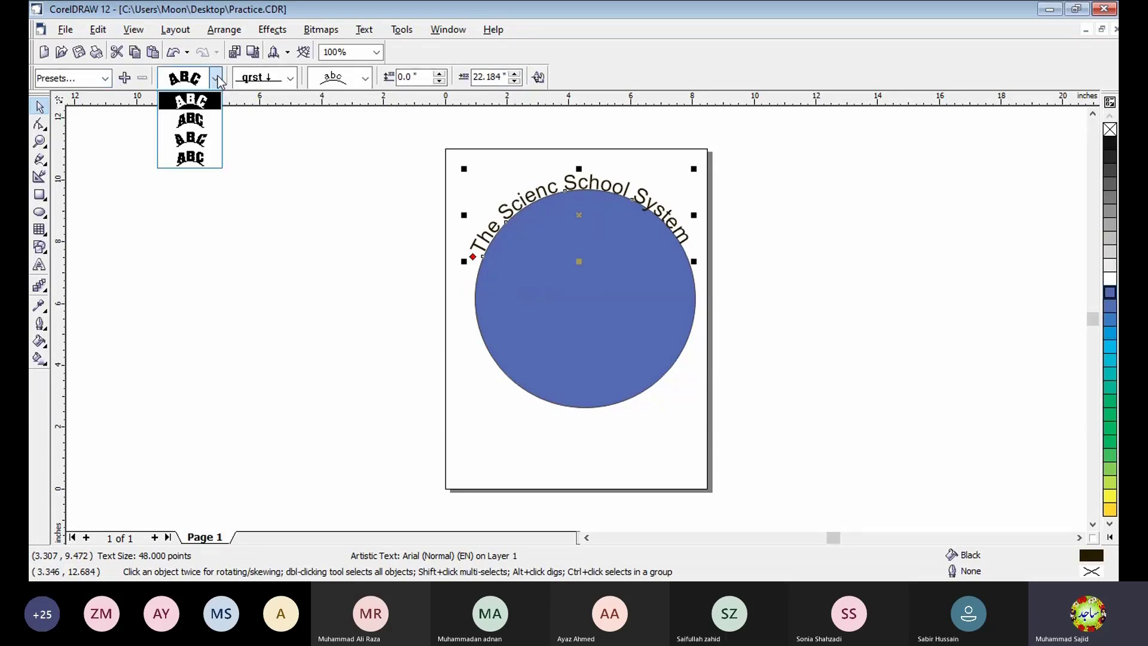
left_click(290, 78)
left_click(290, 78)
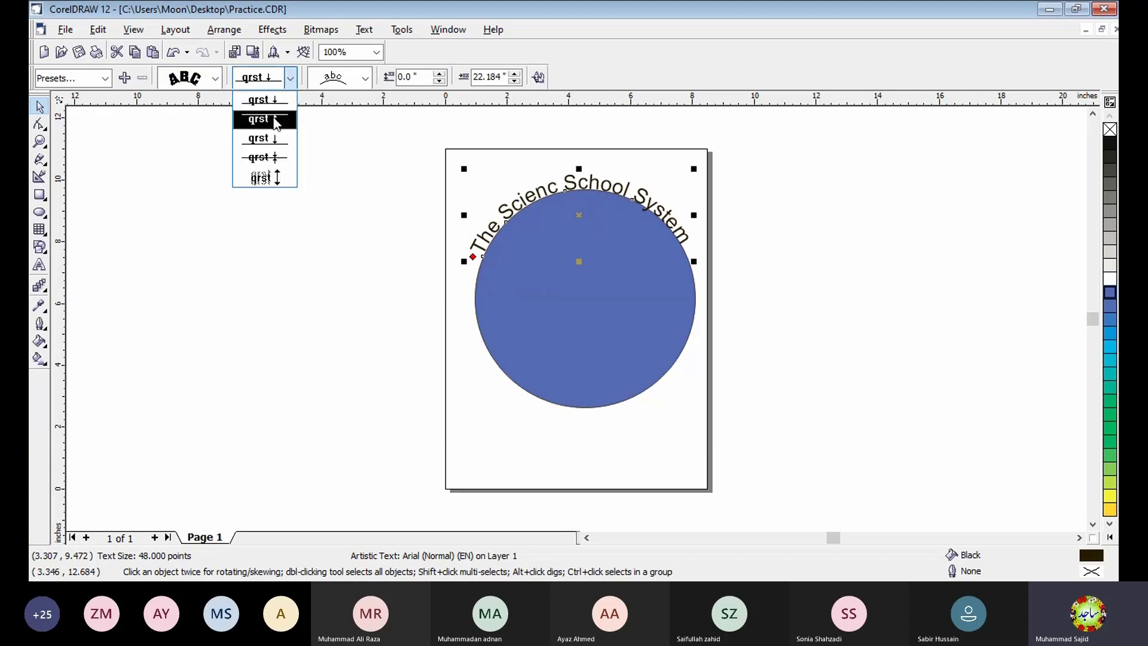
left_click(273, 120)
left_click(514, 74)
left_click(514, 74)
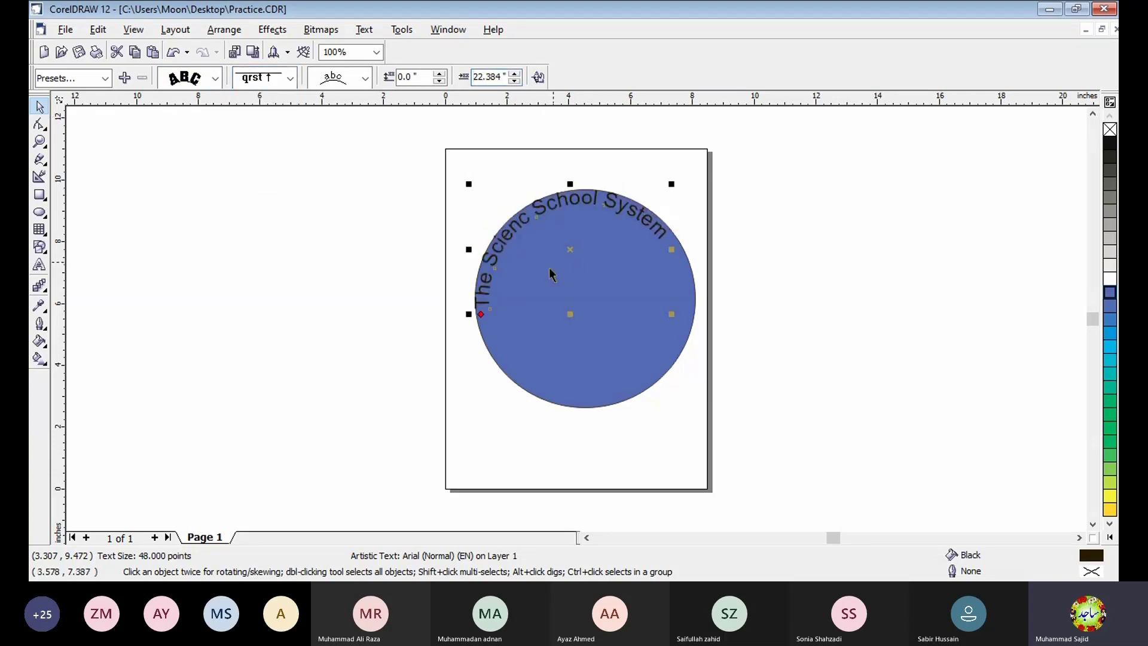
Step: Set the curved text's distance from the path to -0.9 inches so it runs inside the circle's upper edge
left_click(479, 313)
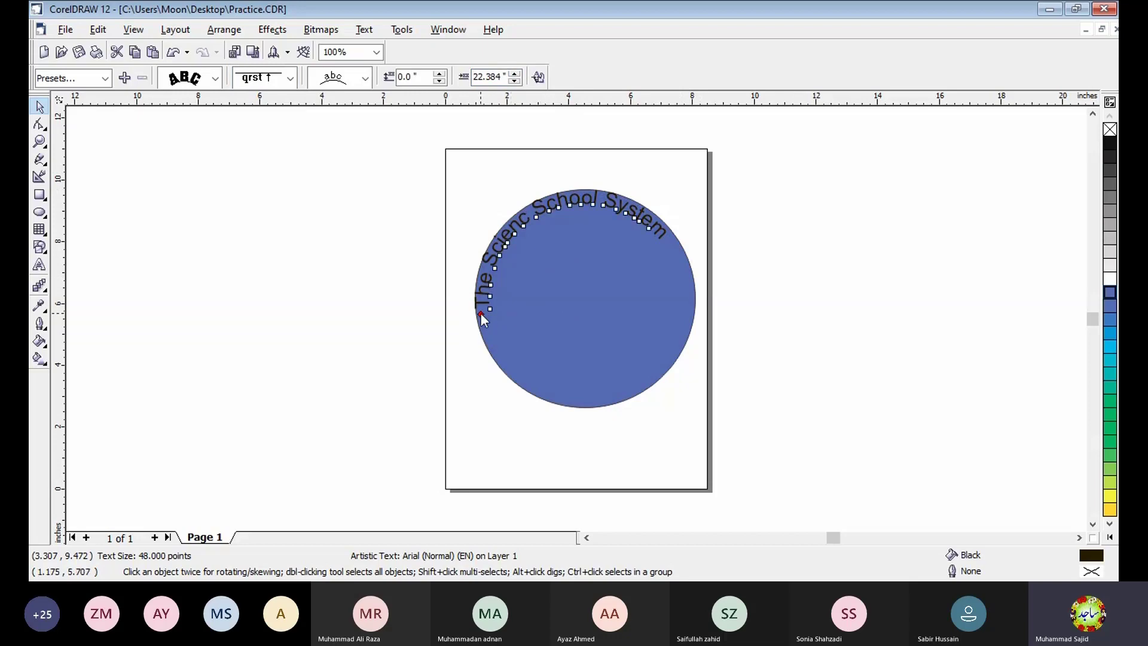
left_click_drag(480, 313, 482, 276)
left_click(439, 73)
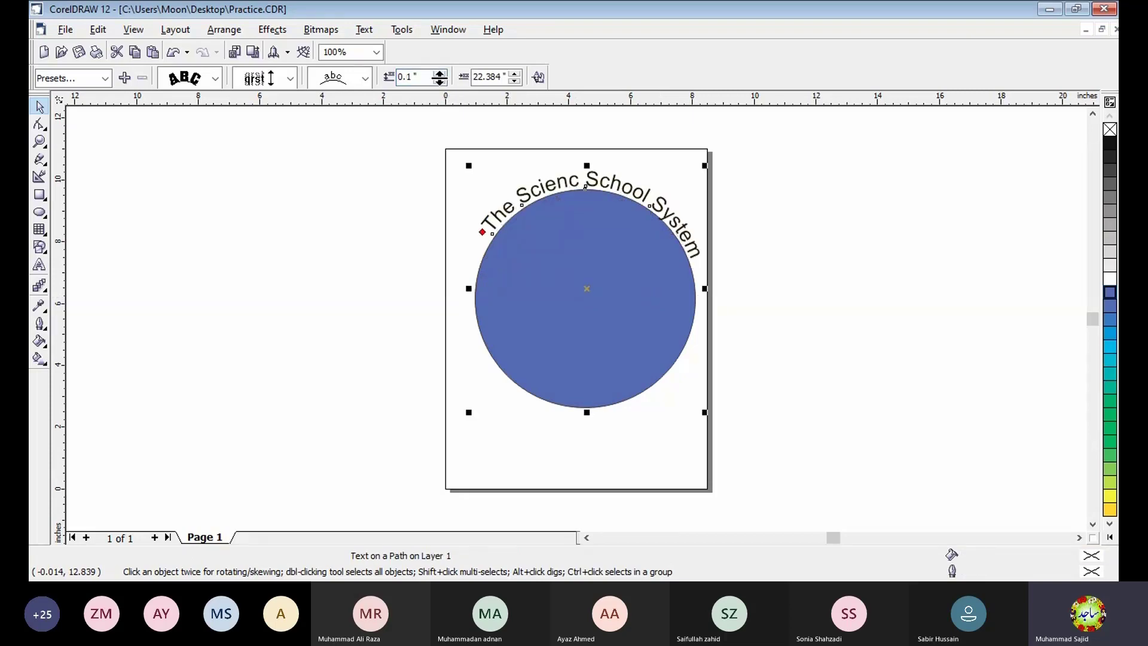
left_click(440, 80)
left_click(439, 80)
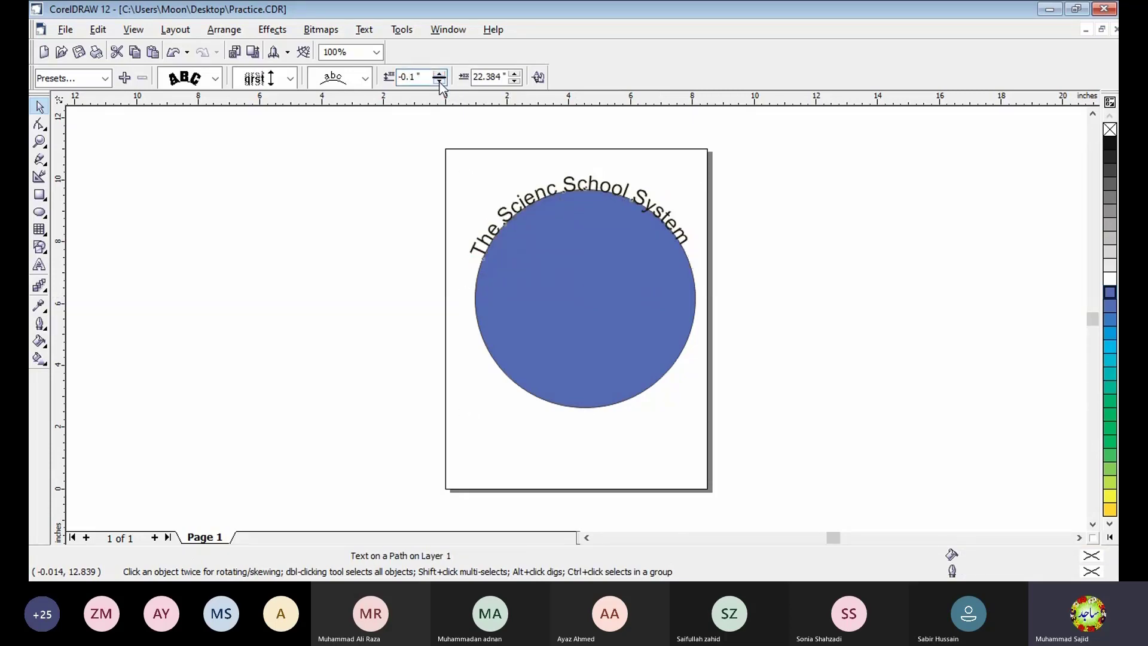
left_click_drag(439, 80, 439, 80)
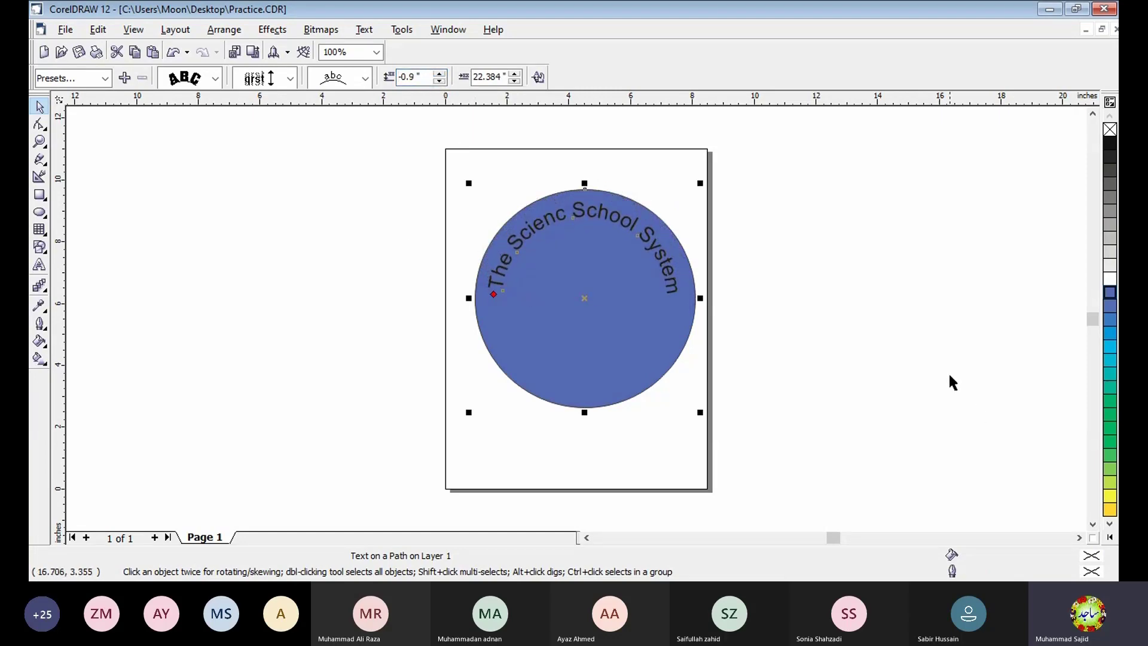
Step: Change the font of the whole curved text "The Scienc School System" to Attari Salees
left_click(628, 248)
left_click(494, 248)
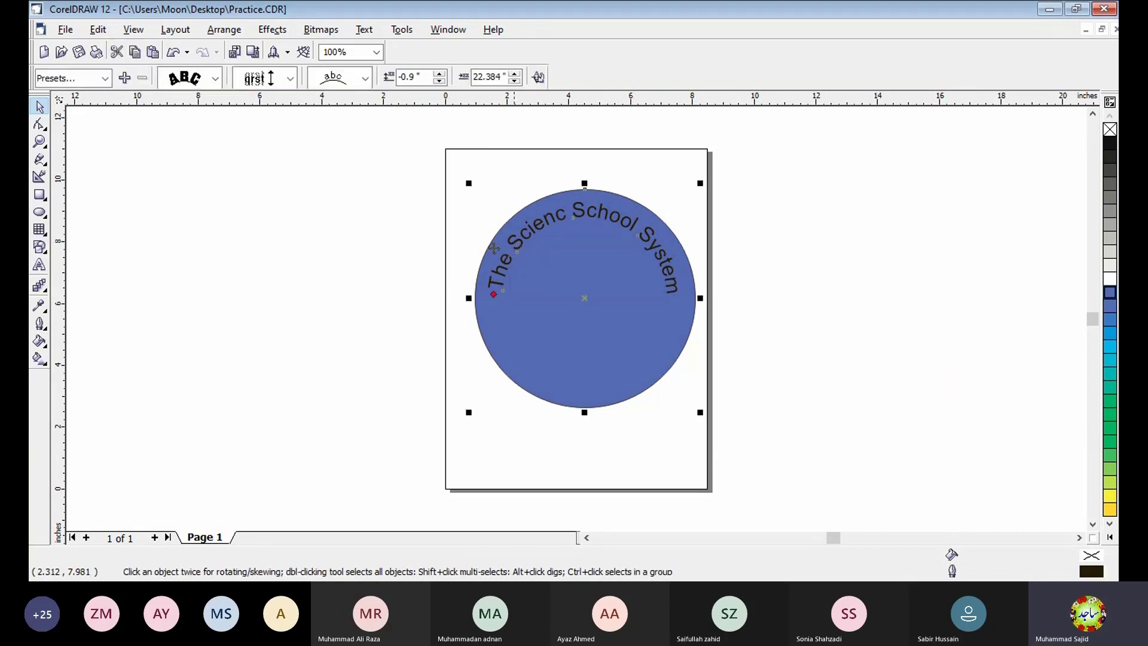
left_click(40, 265)
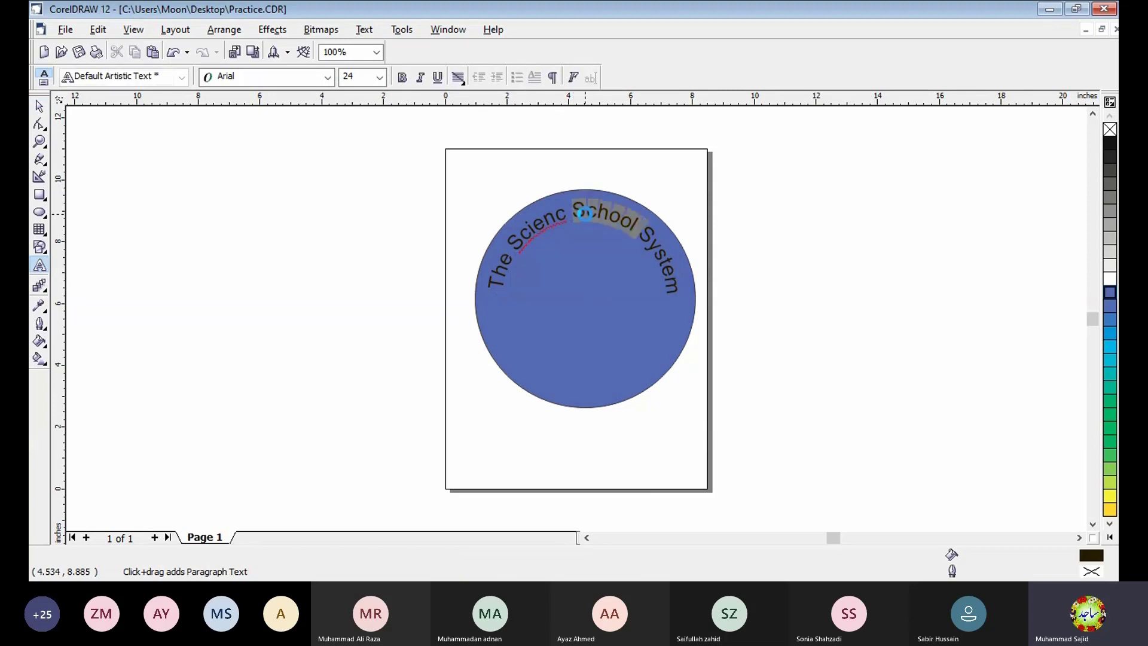
left_click(584, 211)
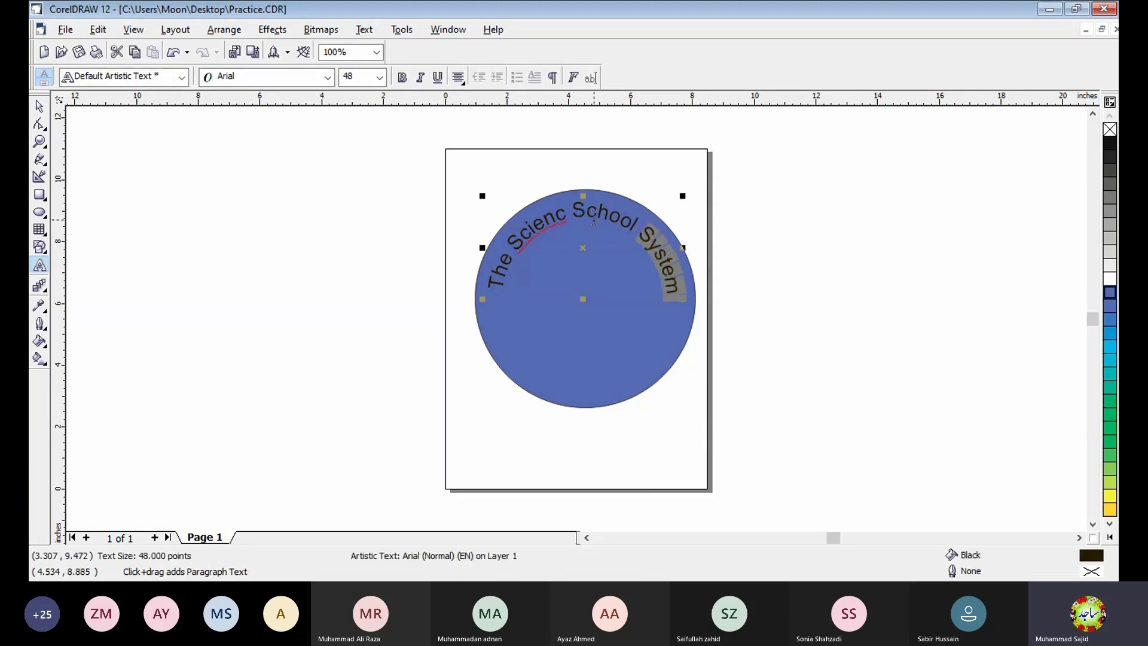
left_click(330, 77)
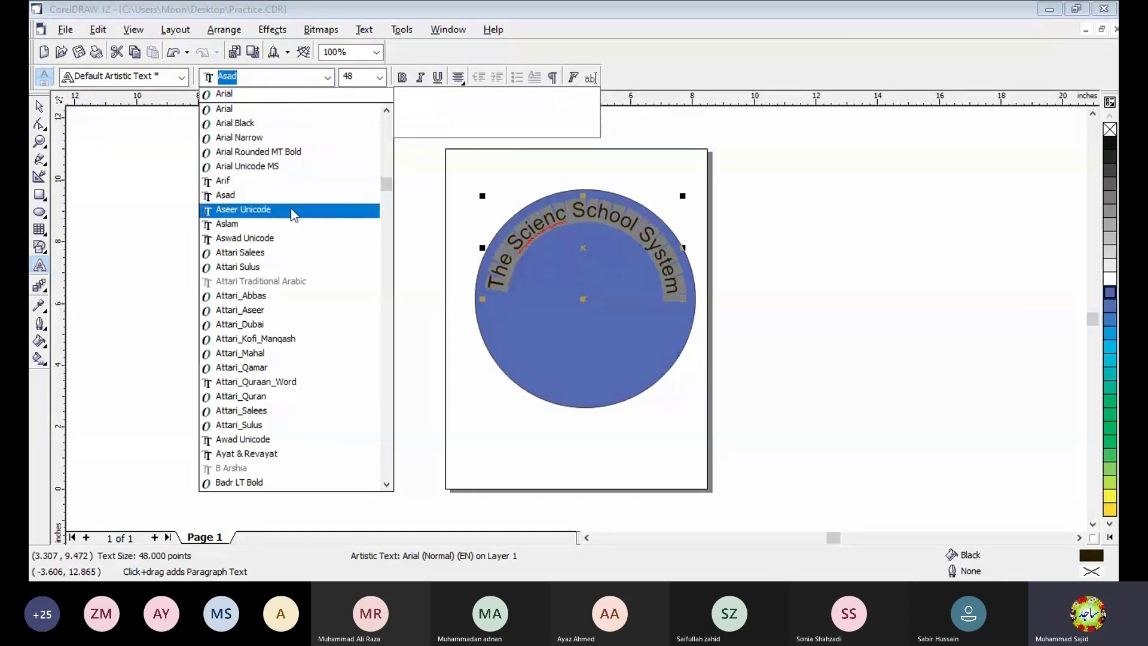
left_click(274, 257)
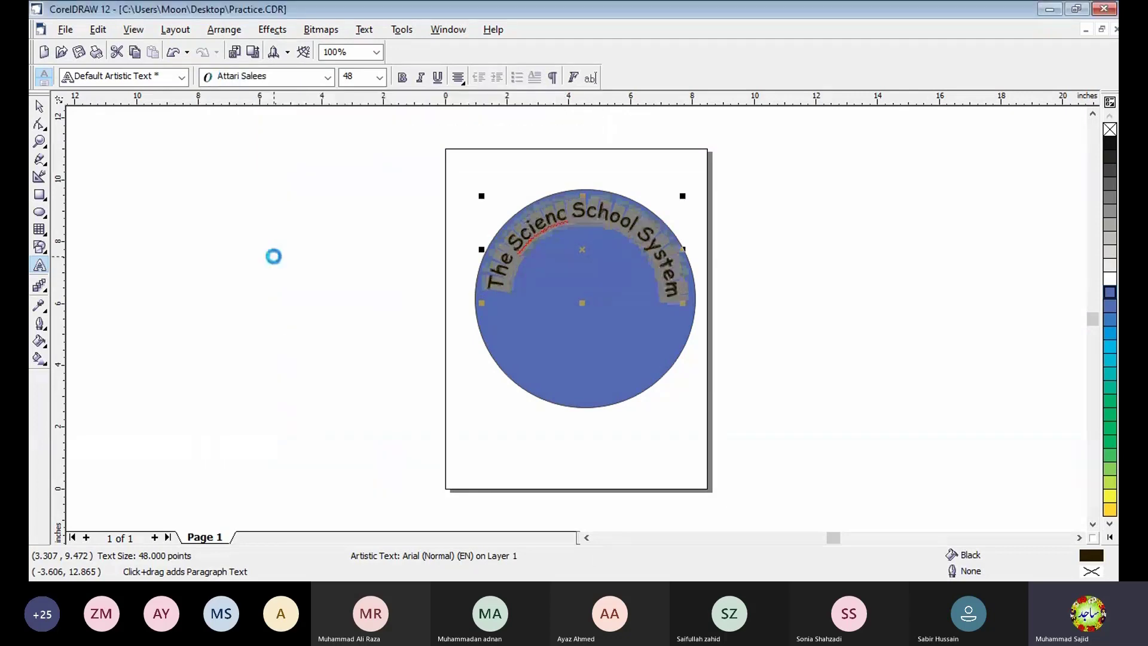
Step: Fill the curved text "The Scienc School System" with yellow and deselect it
left_click(39, 109)
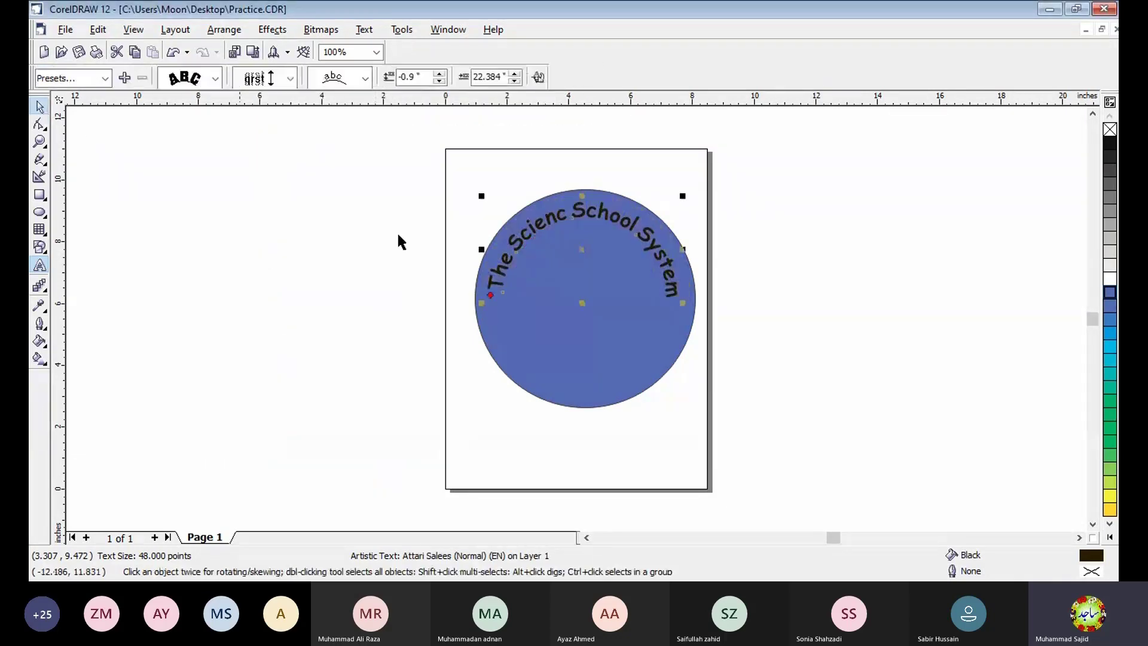
left_click(1108, 493)
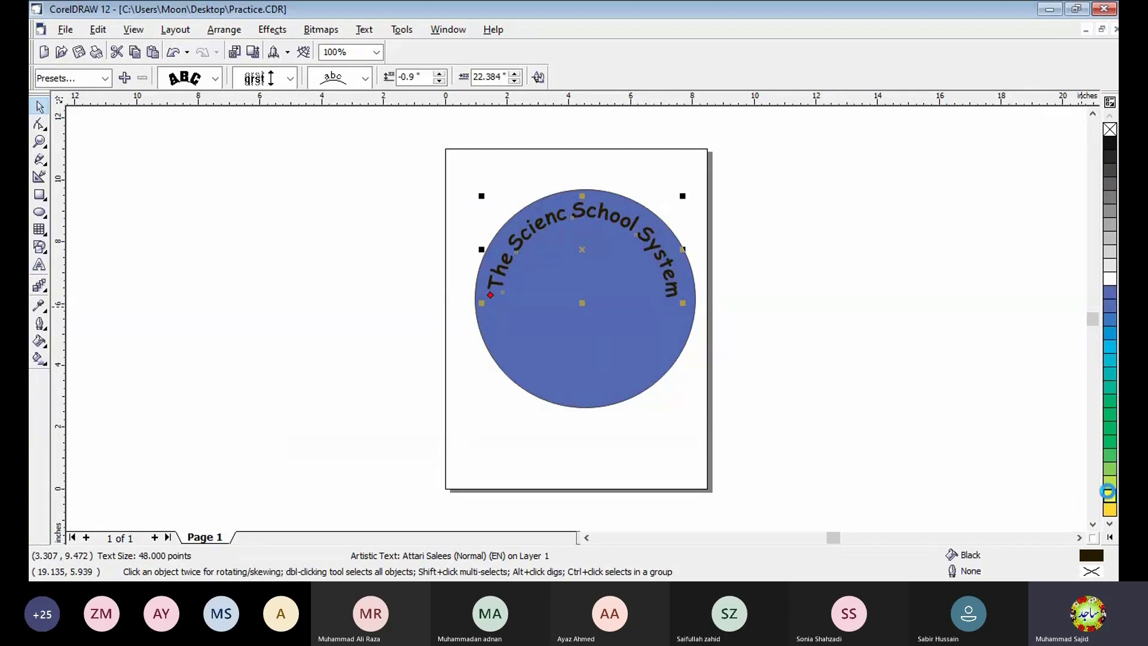
left_click(780, 329)
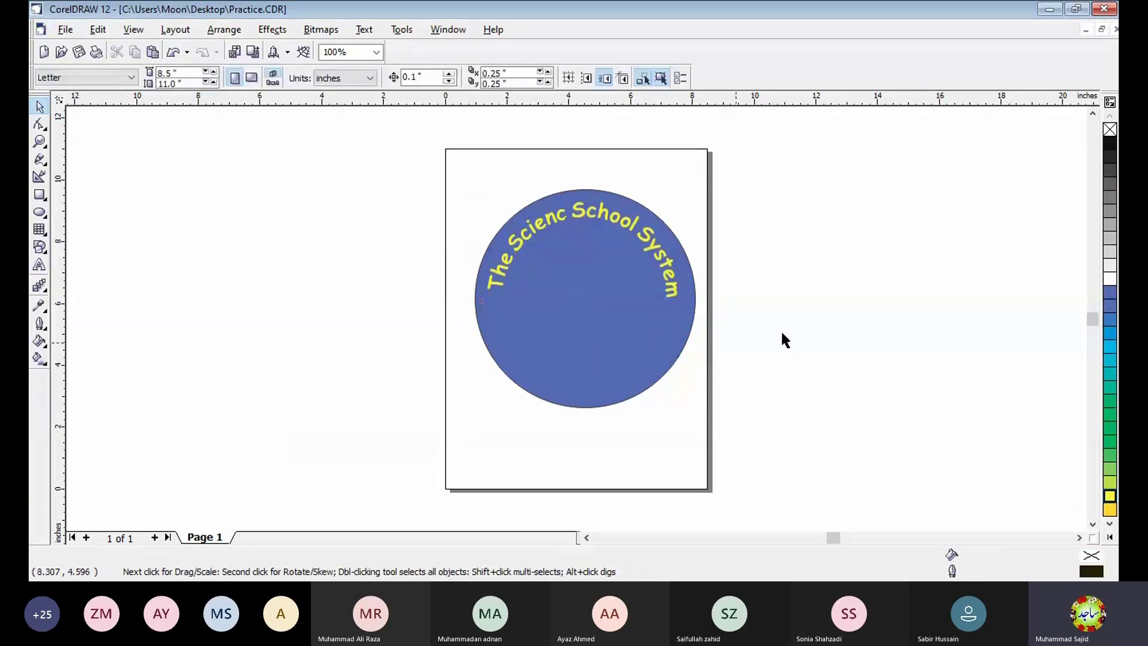
Step: Duplicate the blue circle and move the copy beside the page, centred at about -4.95, 6.02 inches
left_click(651, 329)
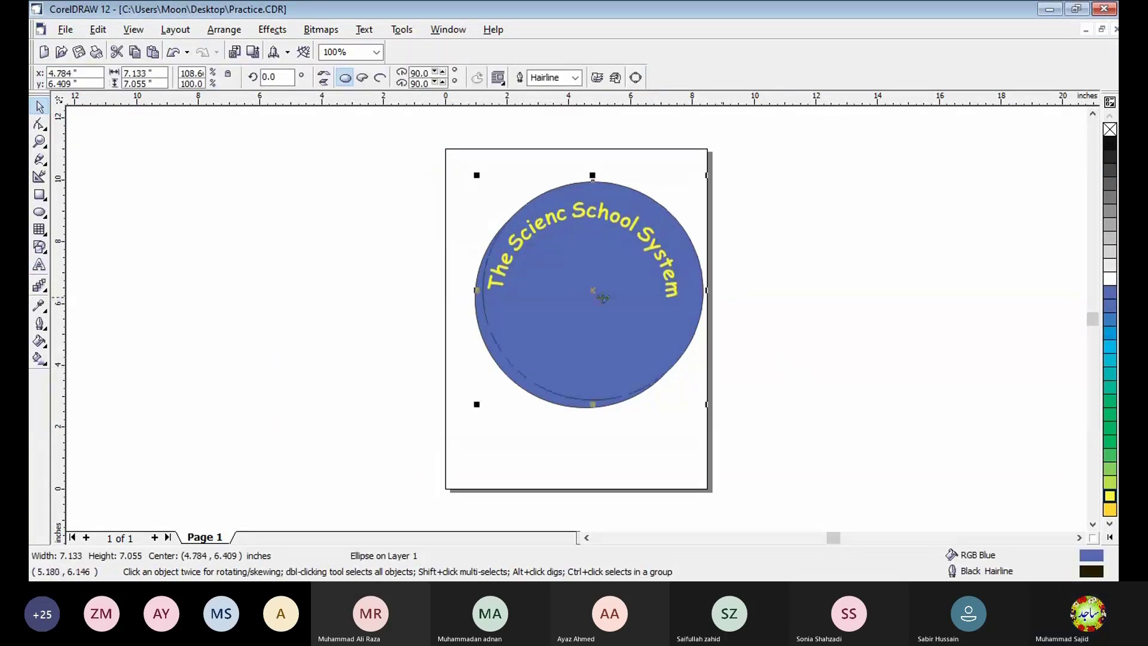
left_click_drag(596, 294, 292, 302)
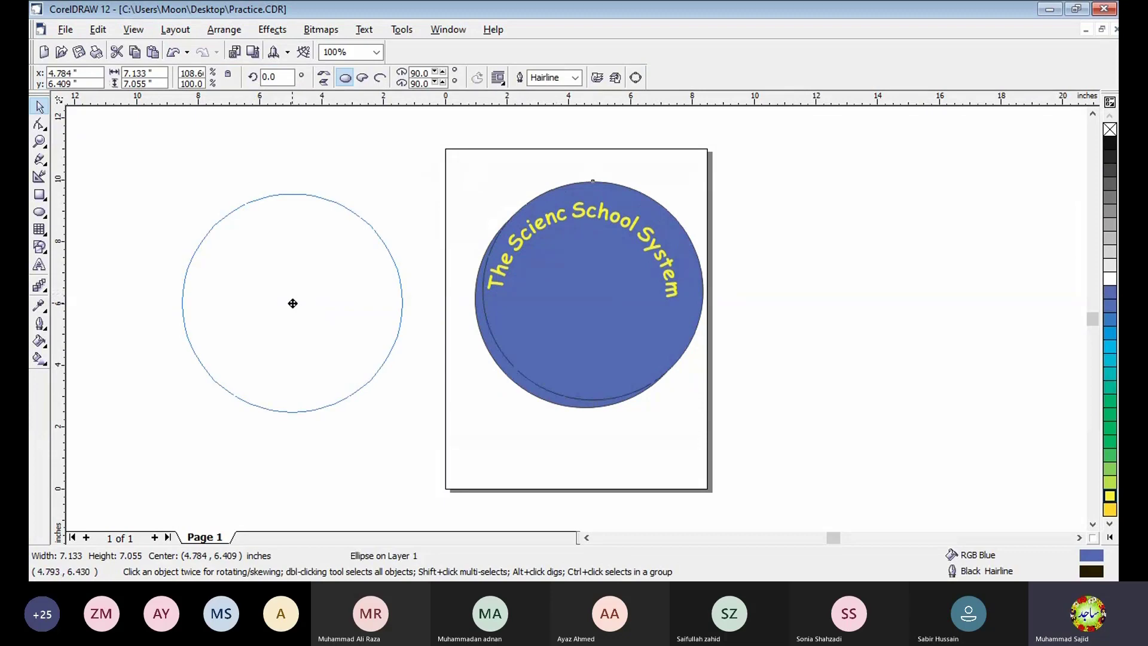
left_click(431, 419)
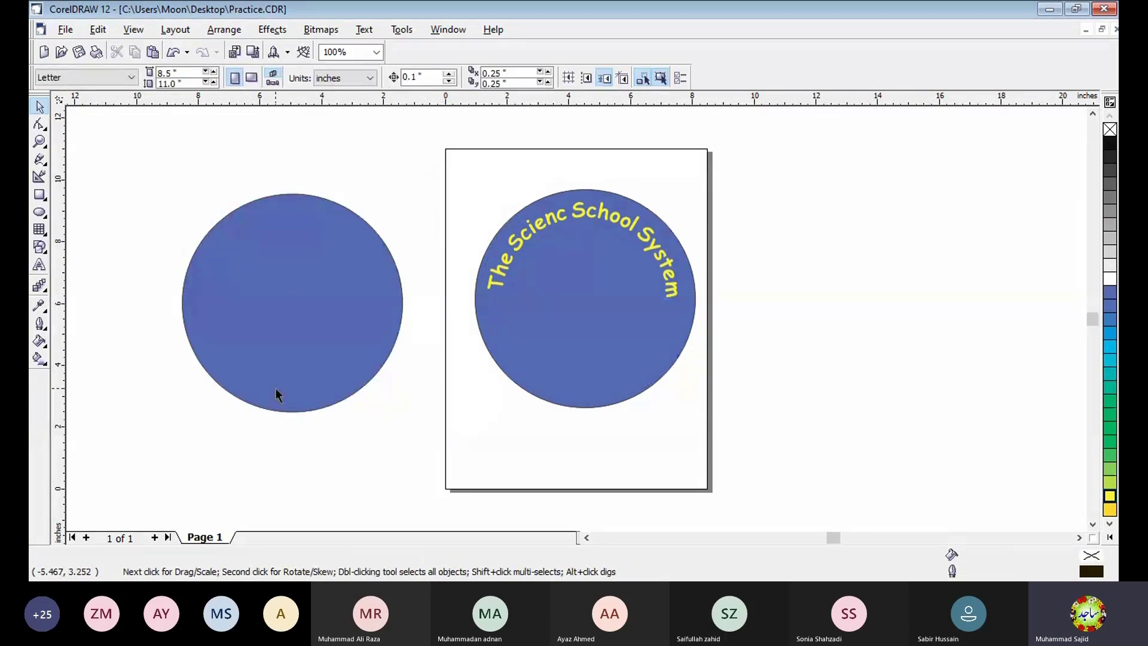
Step: Add the artistic text "Nankana Sahib" along the lower edge of the copied circle
left_click(277, 395)
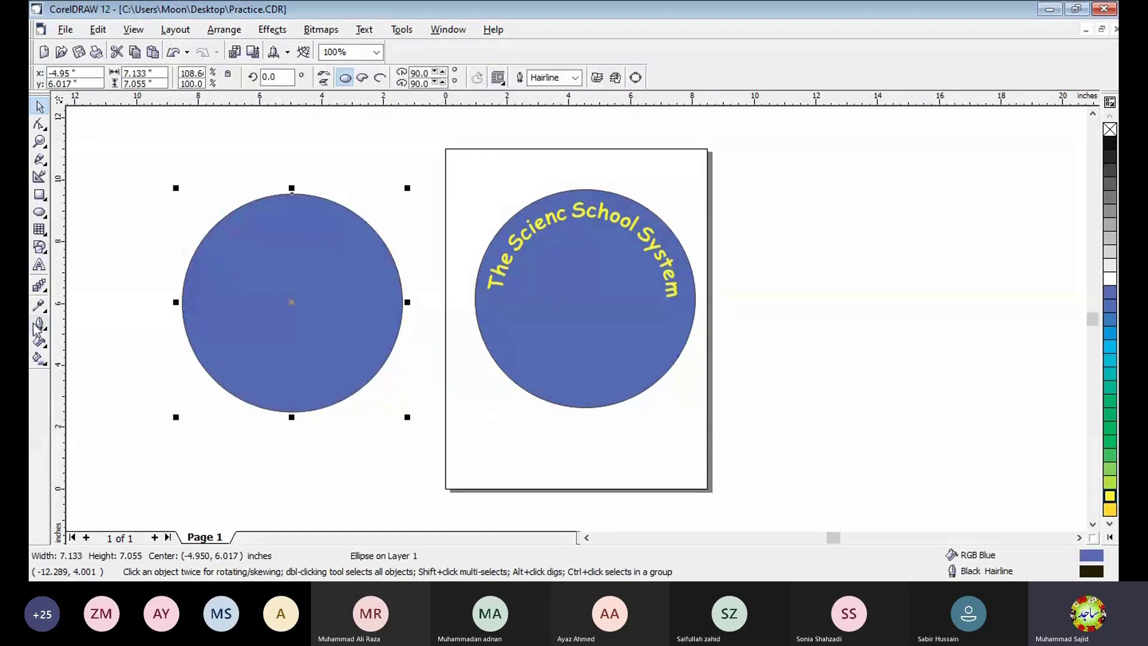
left_click(40, 265)
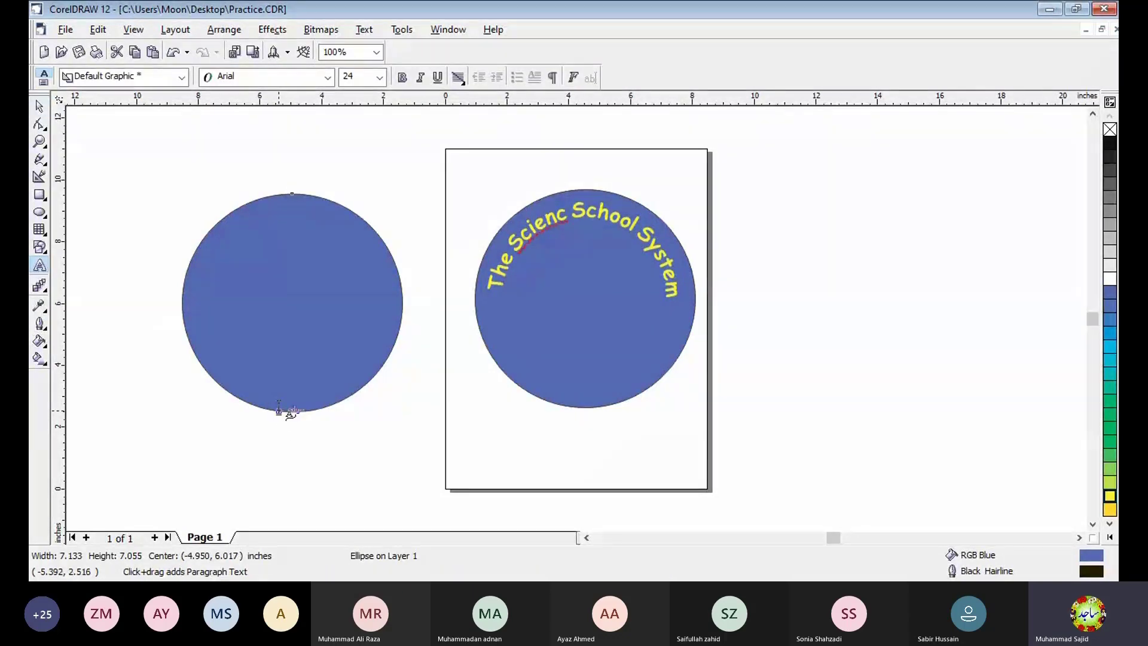
left_click(278, 409)
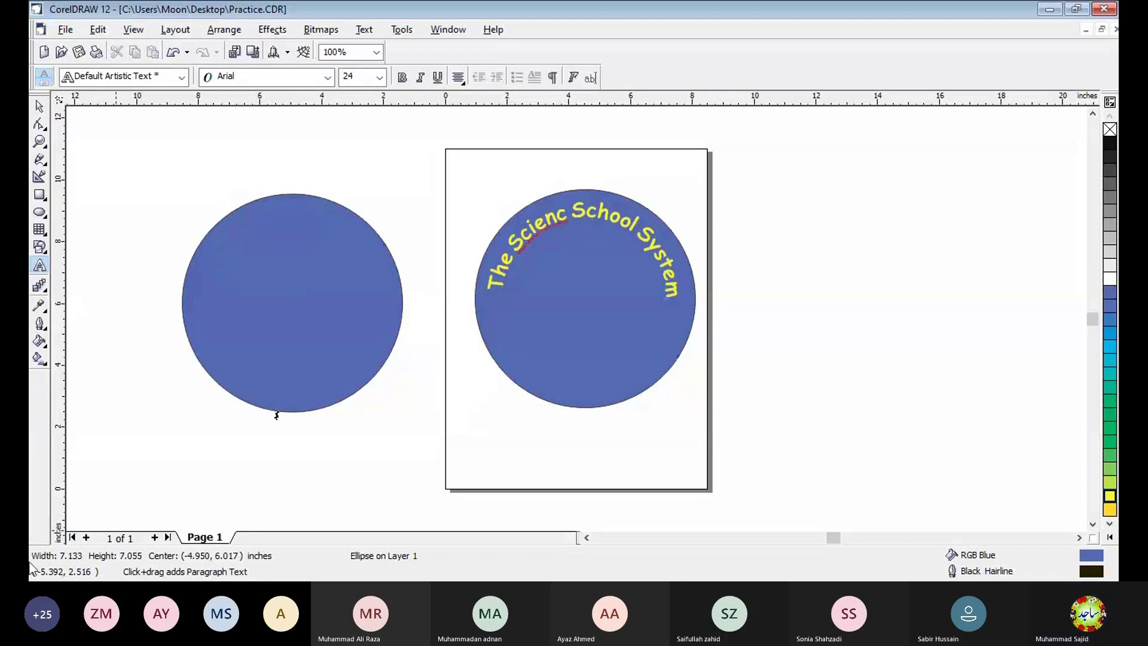
type("Nanka")
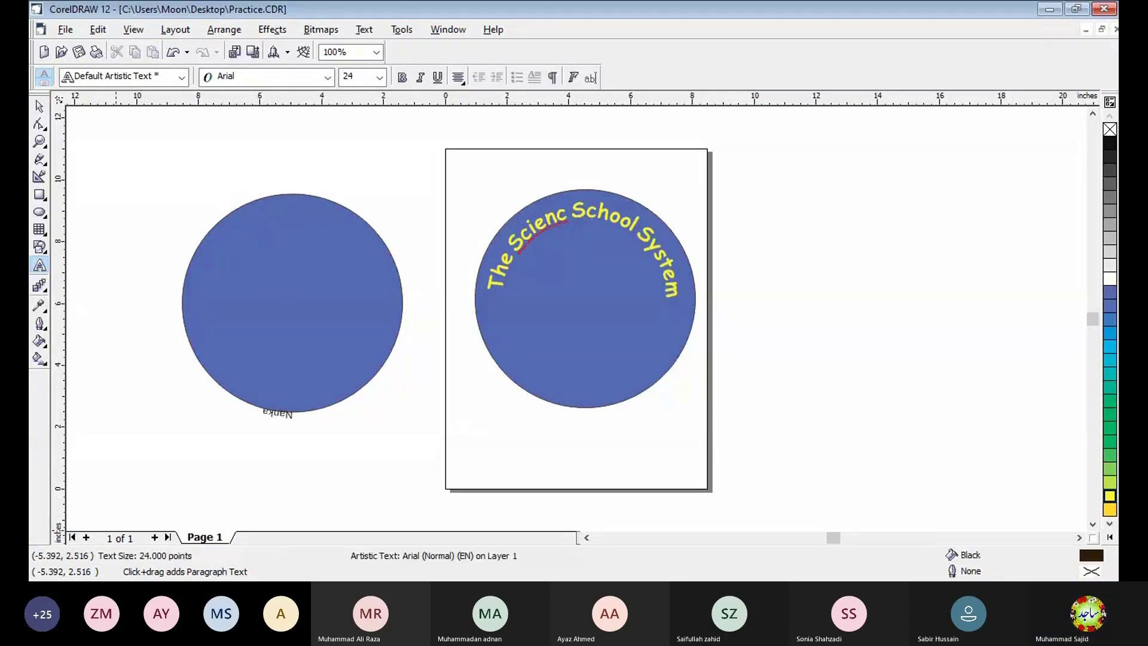
type("na Sahib")
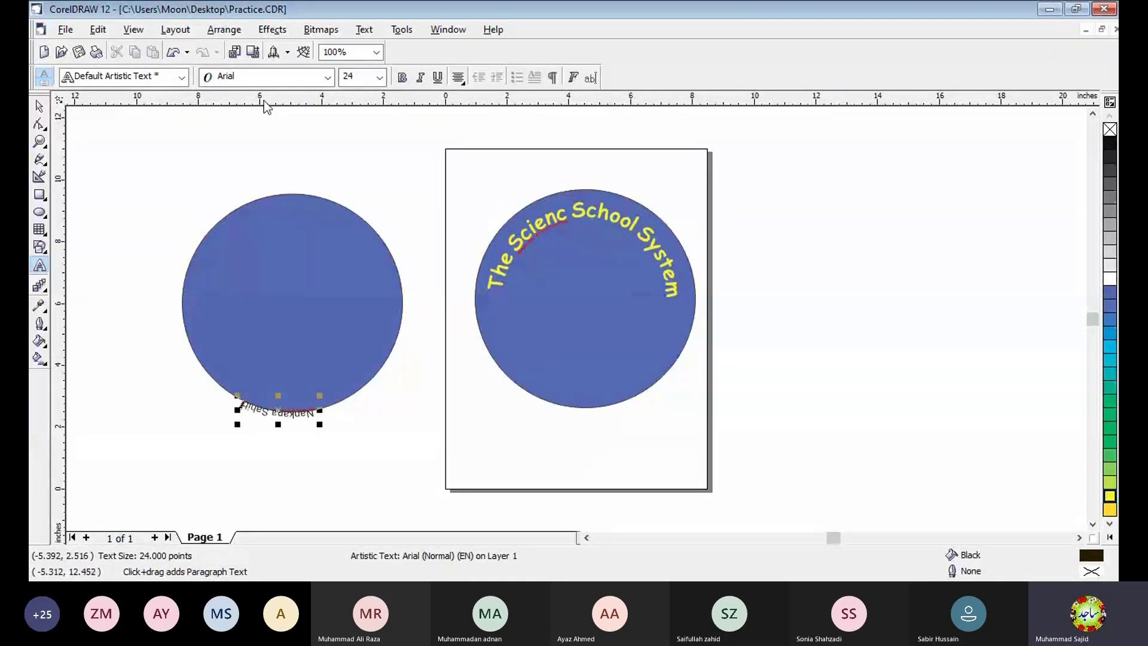
left_click(39, 106)
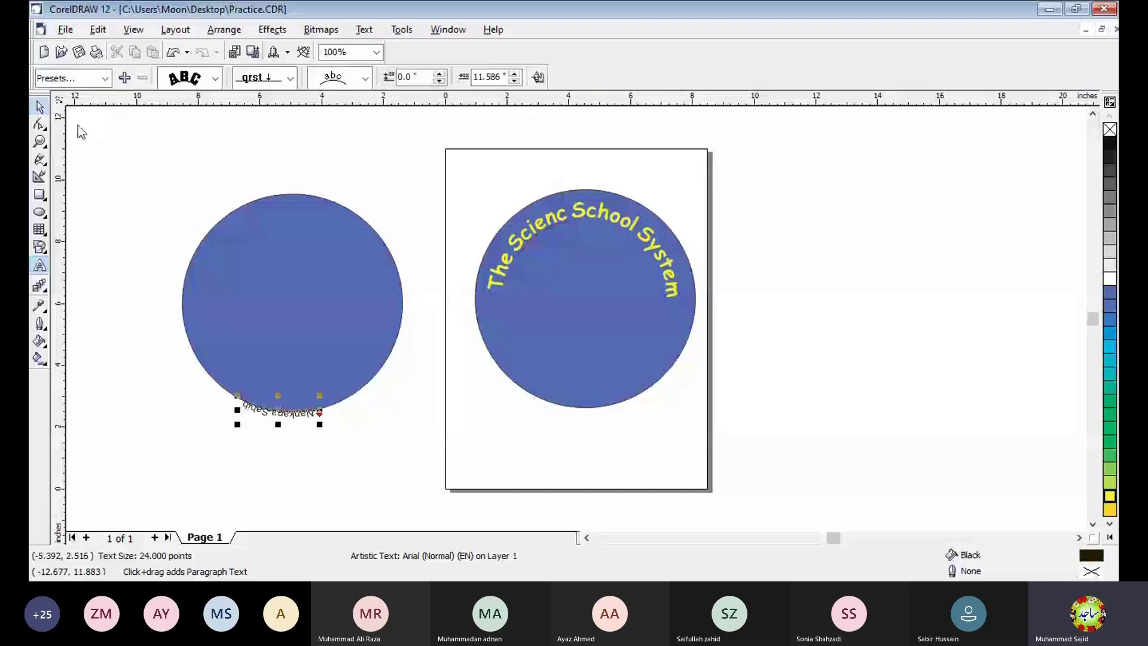
Step: Set the font size of the whole "Nankana Sahib" text to 48 points
left_click(40, 265)
triple_click(286, 414)
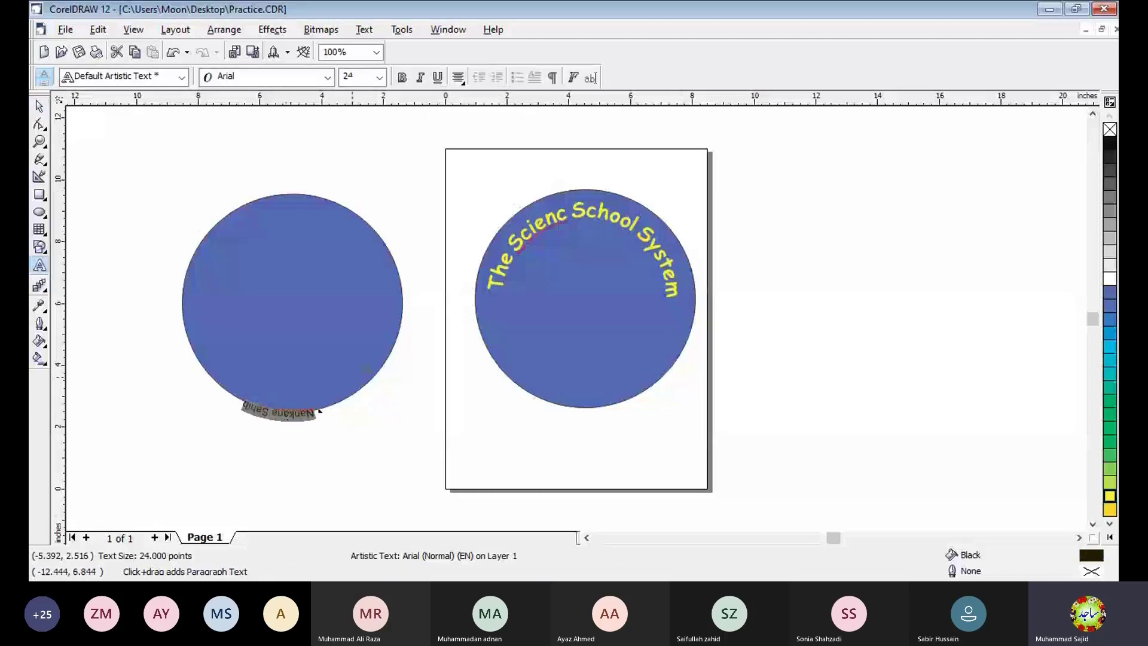
left_click(328, 77)
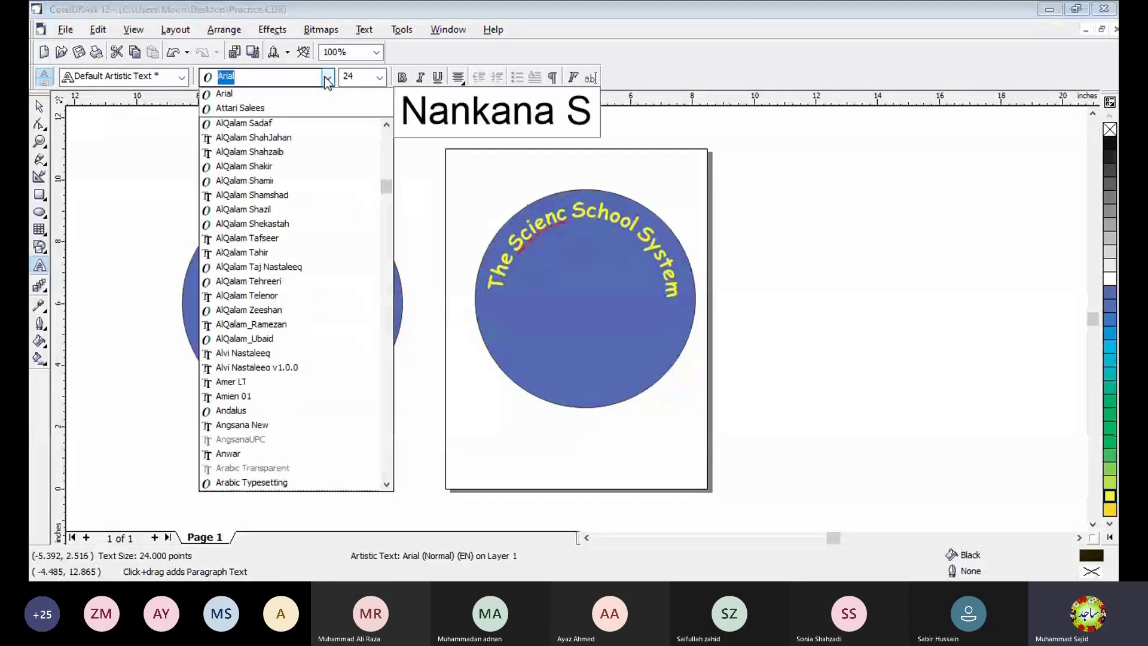
left_click(380, 77)
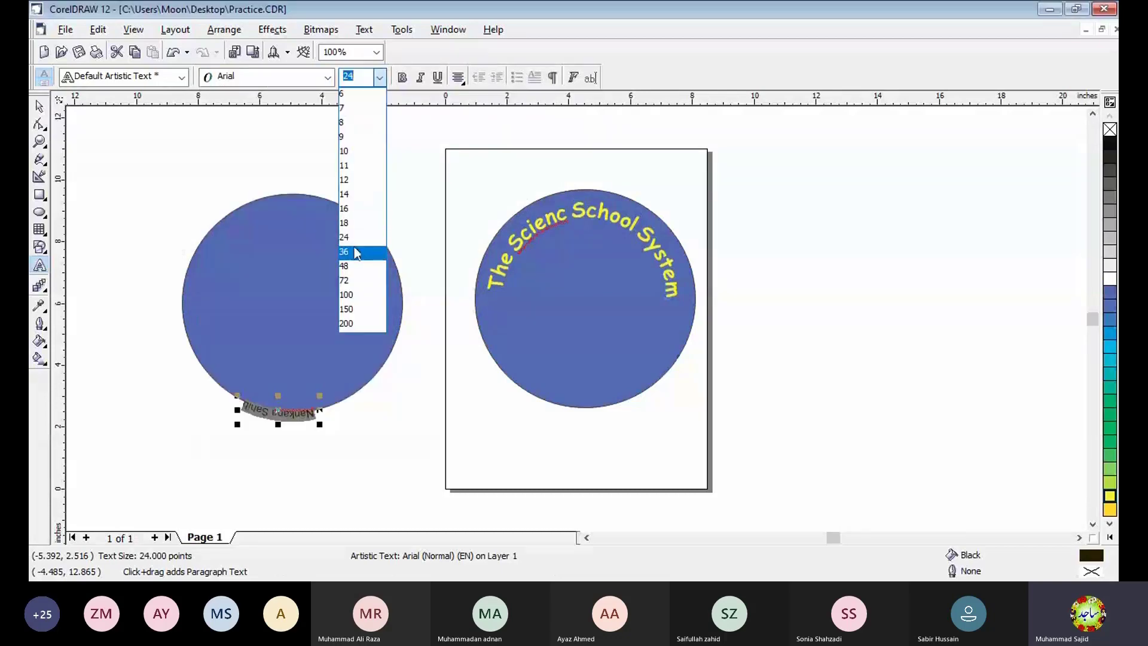
left_click(354, 251)
left_click(380, 78)
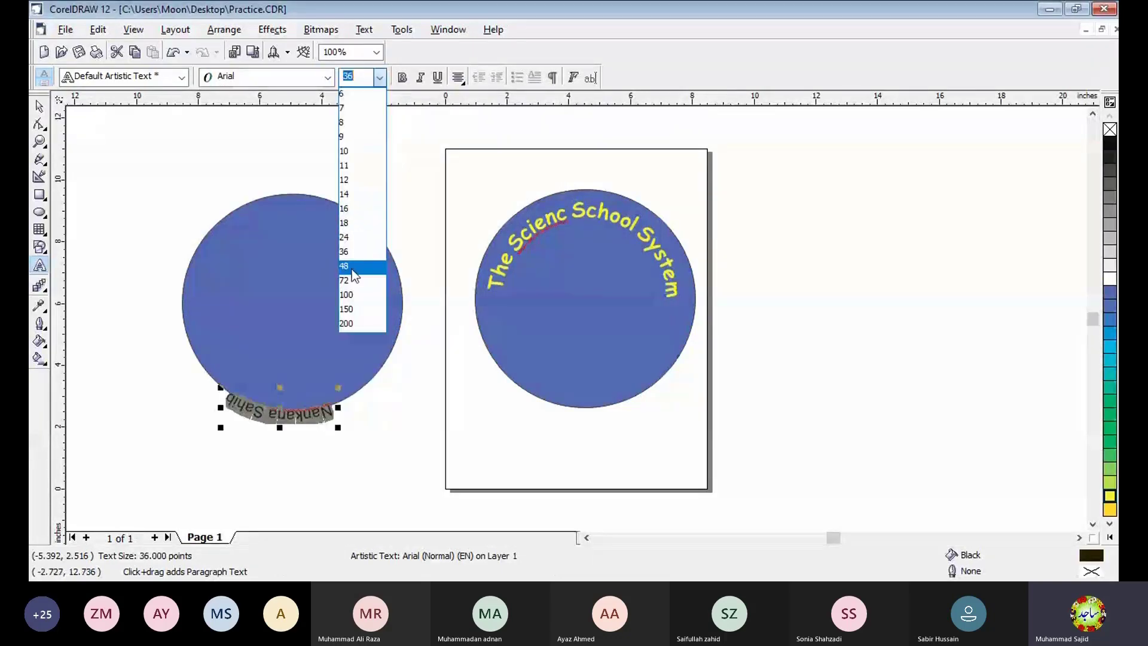
left_click(351, 265)
Step: Change the font of the "Nankana Sahib" text to AlQalam_Ubaid
left_click(328, 78)
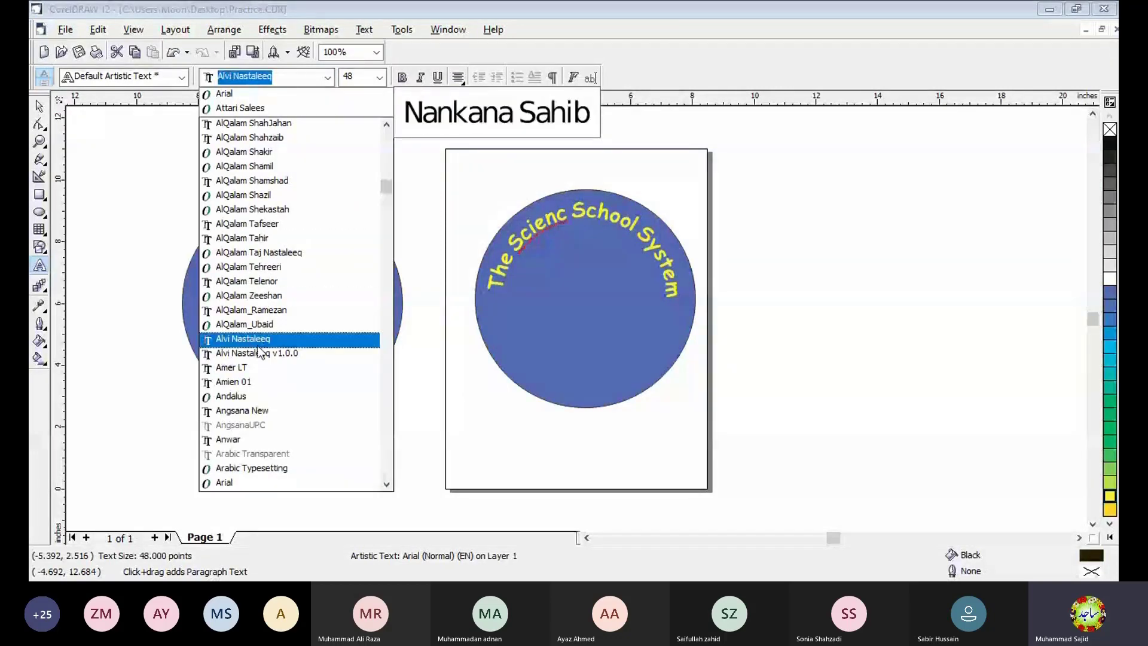
left_click(253, 324)
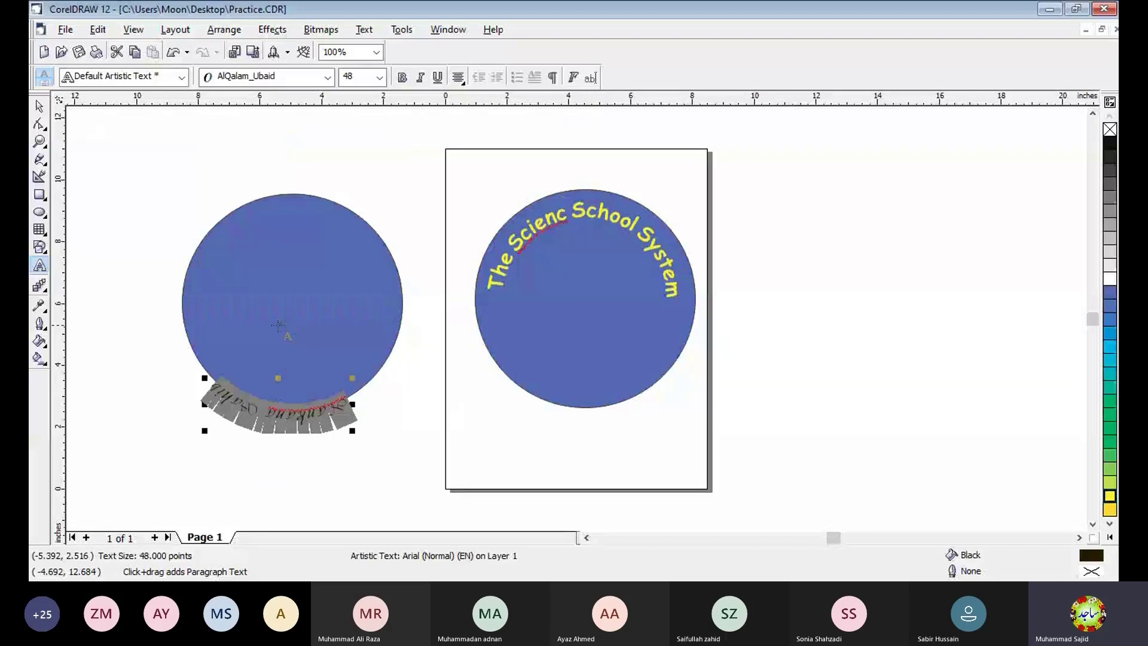
left_click(39, 106)
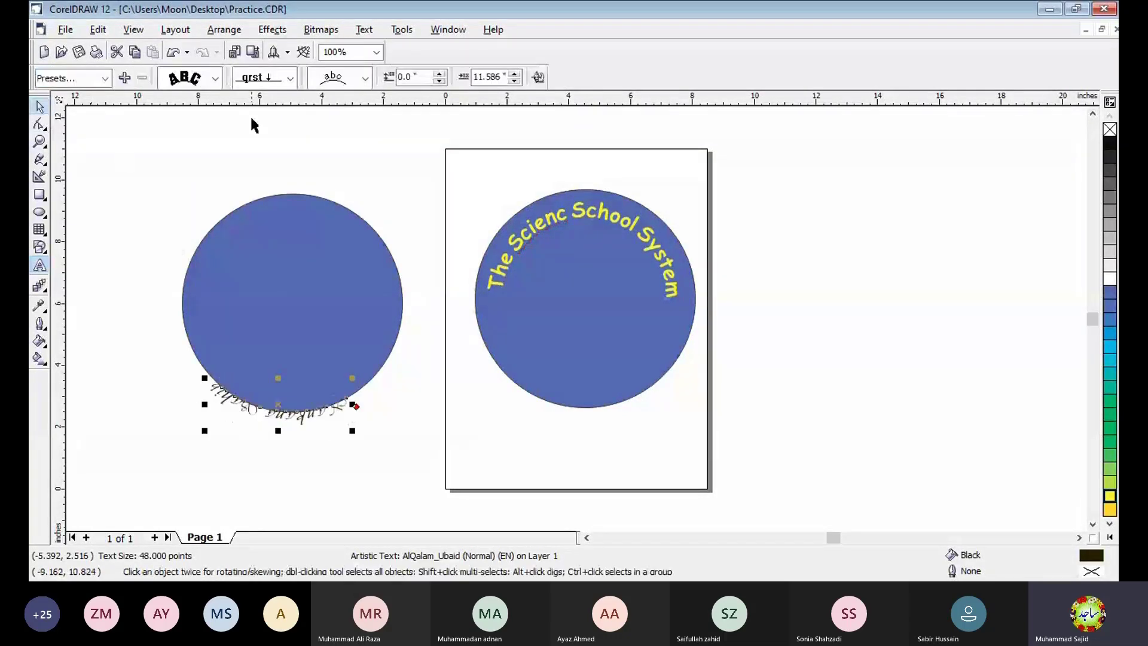
Step: Apply the text7 path preset to "Nankana Sahib" and move the text upright along the inside of the circle's lower edge
left_click(105, 78)
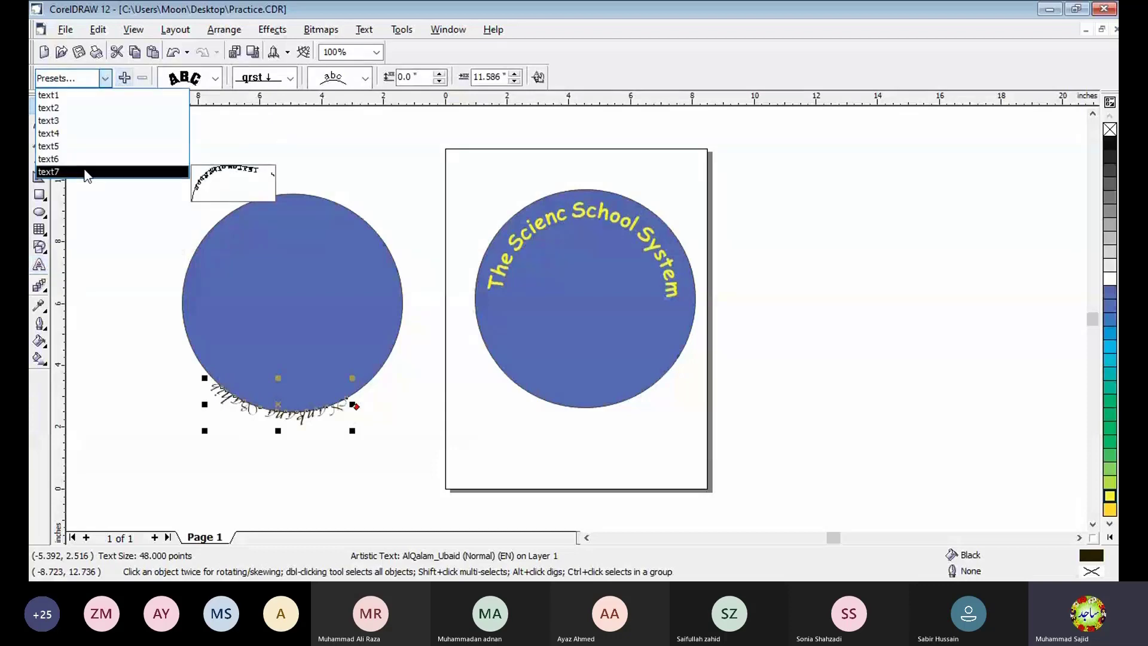
left_click(86, 173)
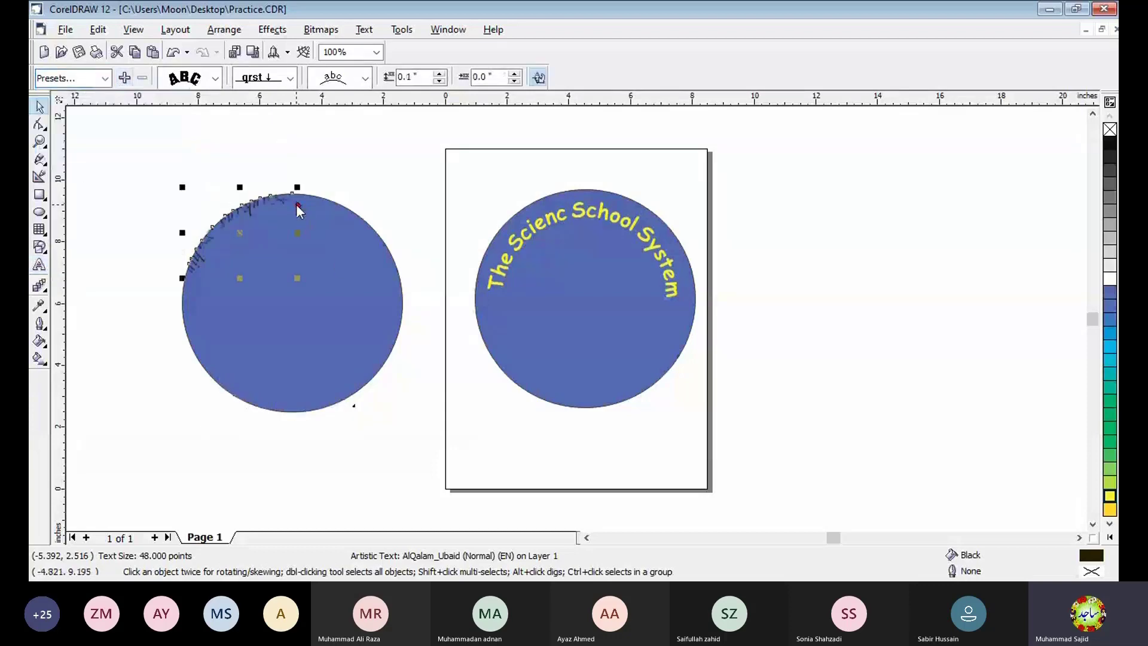
mouse_move(297, 204)
left_mouse_down()
mouse_move(374, 319)
mouse_move(216, 401)
left_mouse_up()
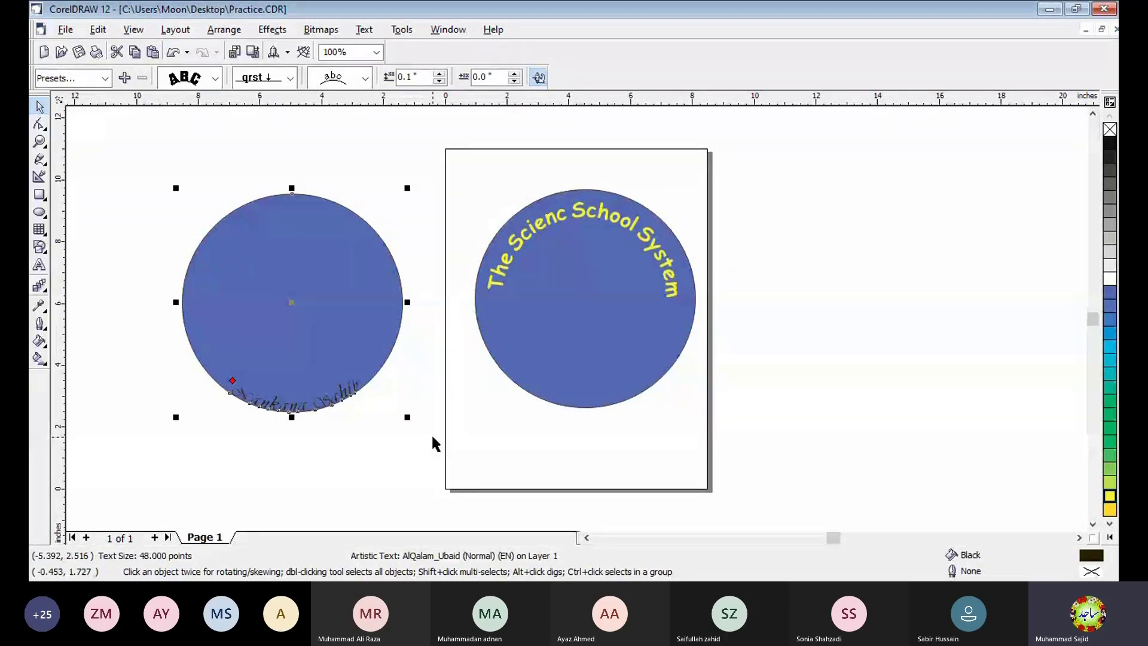
Step: Fill the copied circle and its curved text with lime green
left_click(1109, 483)
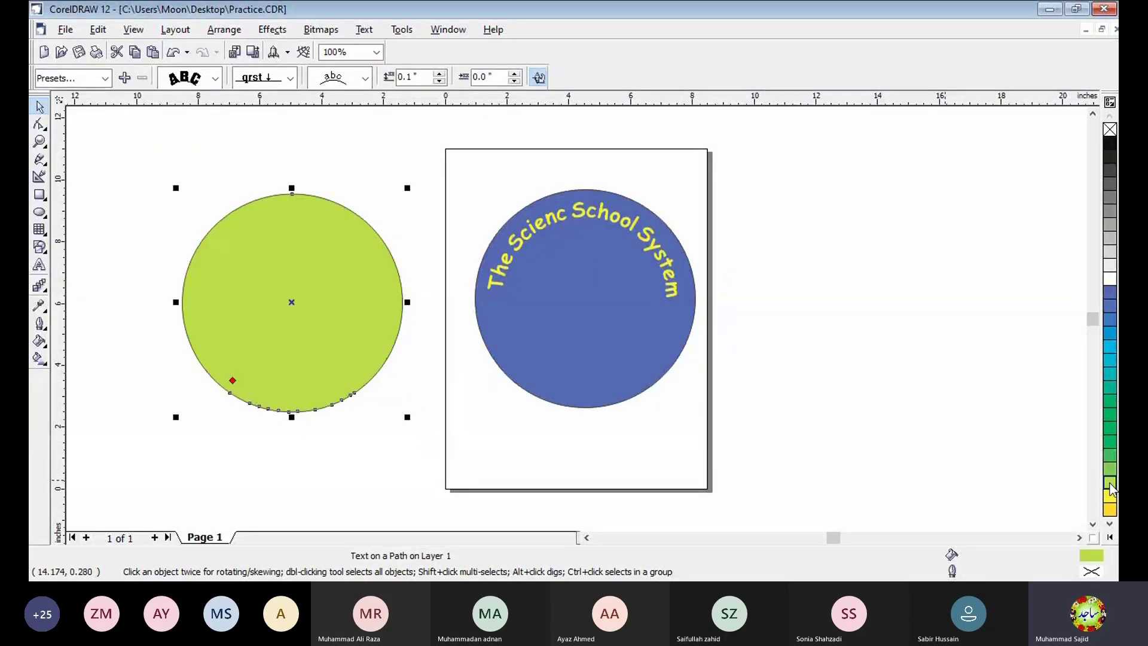
Step: Undo the lime green fill and try a yellow fill on the copied circle with its curved text
key("ctrl+z")
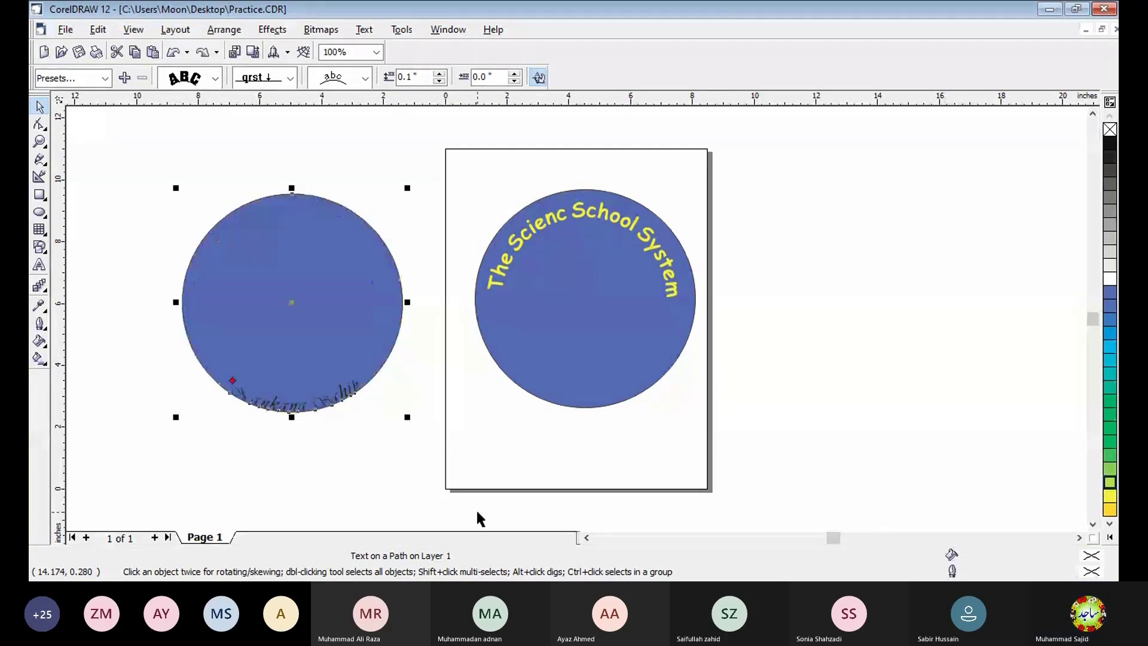
left_click(408, 468)
left_click(289, 417)
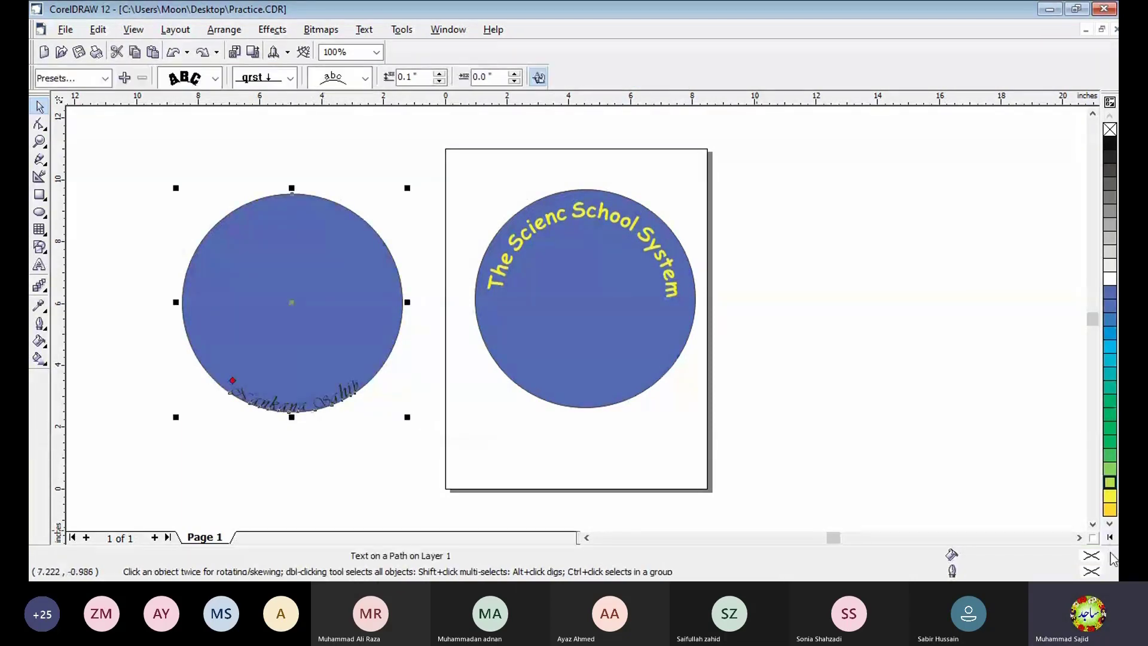
left_click(1103, 490)
Step: Undo the yellow fill on the copied circle and clear the selection
key("ctrl+a")
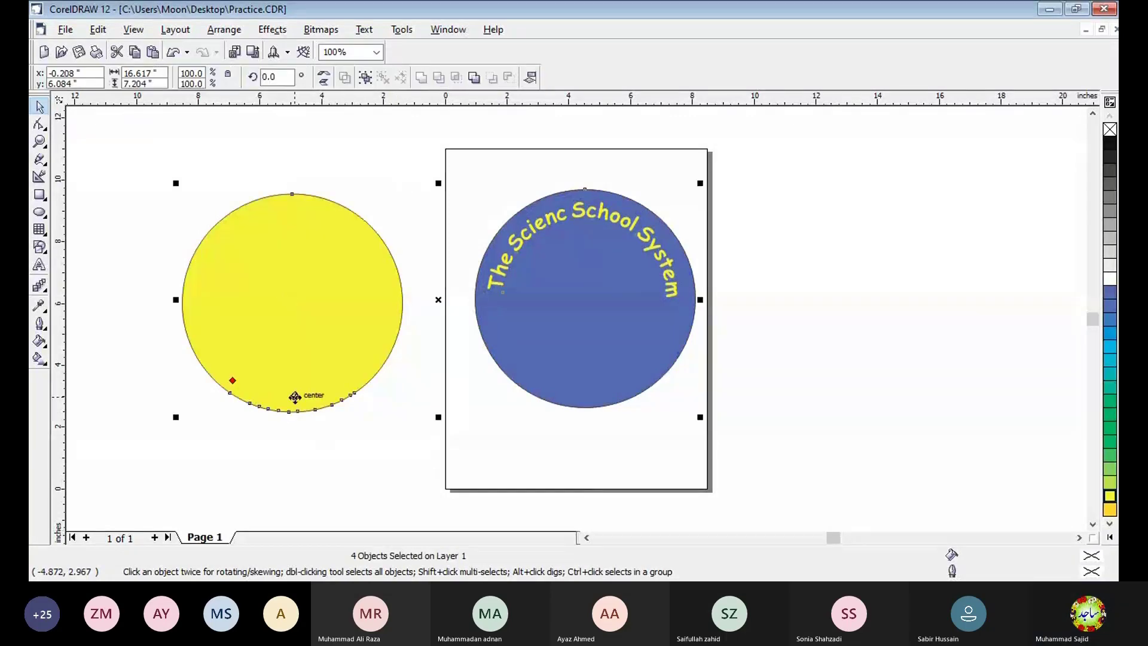
key("Delete")
left_click(430, 451)
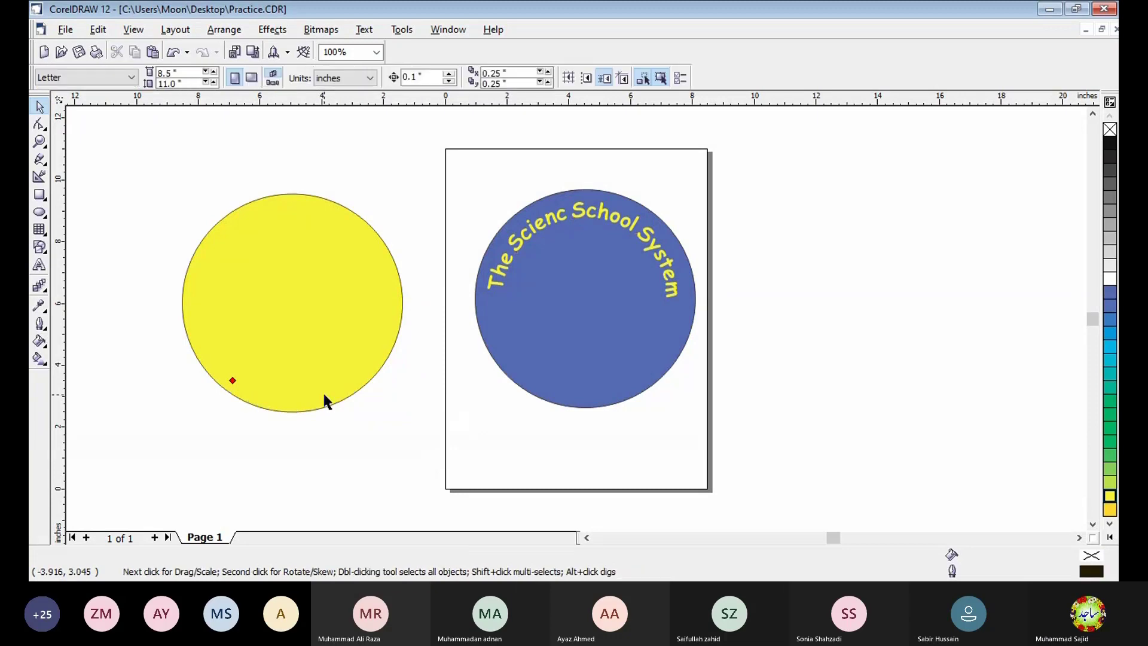
left_click(324, 399)
left_click(351, 435)
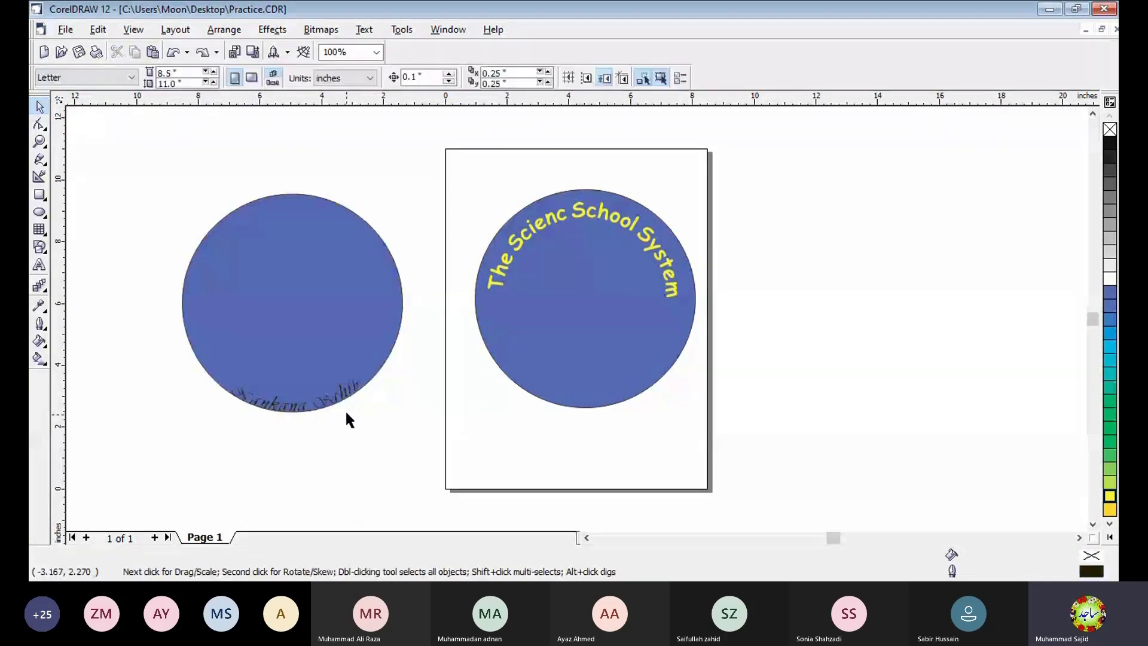
Step: Fill only the curved "Nankana Sahib" text with yellow and delete the copied circle, keeping the text
left_click(40, 267)
left_click(335, 392)
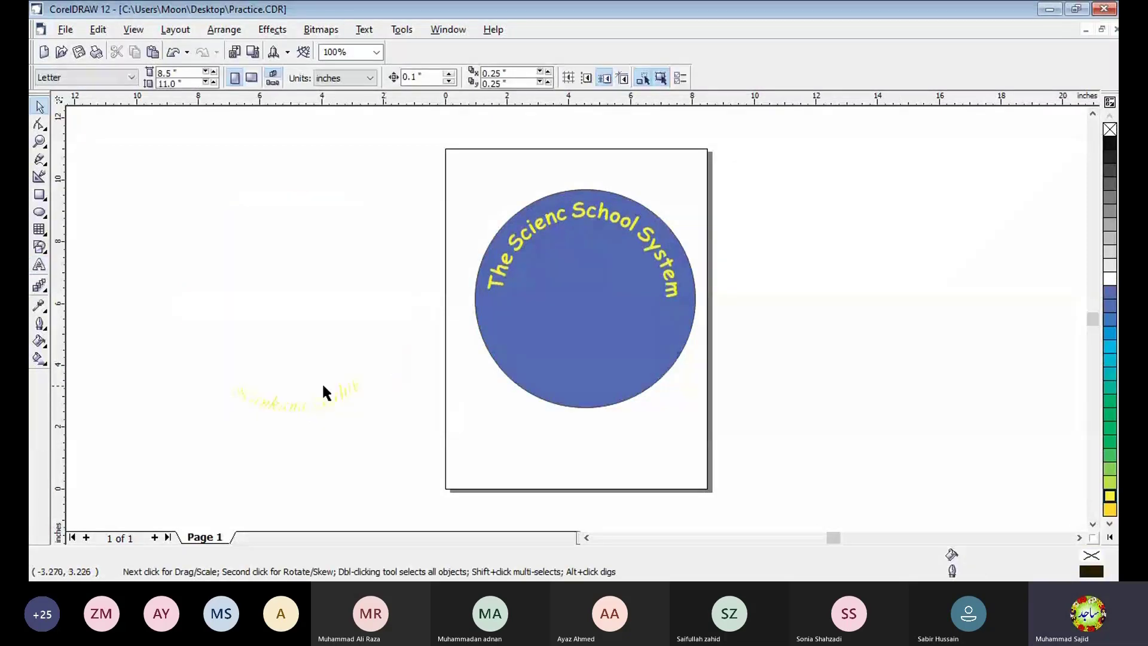
Step: Move the curved "Nankana Sahib" text onto the blue circle on the page, just inside its lower edge
left_click_drag(323, 393, 619, 384)
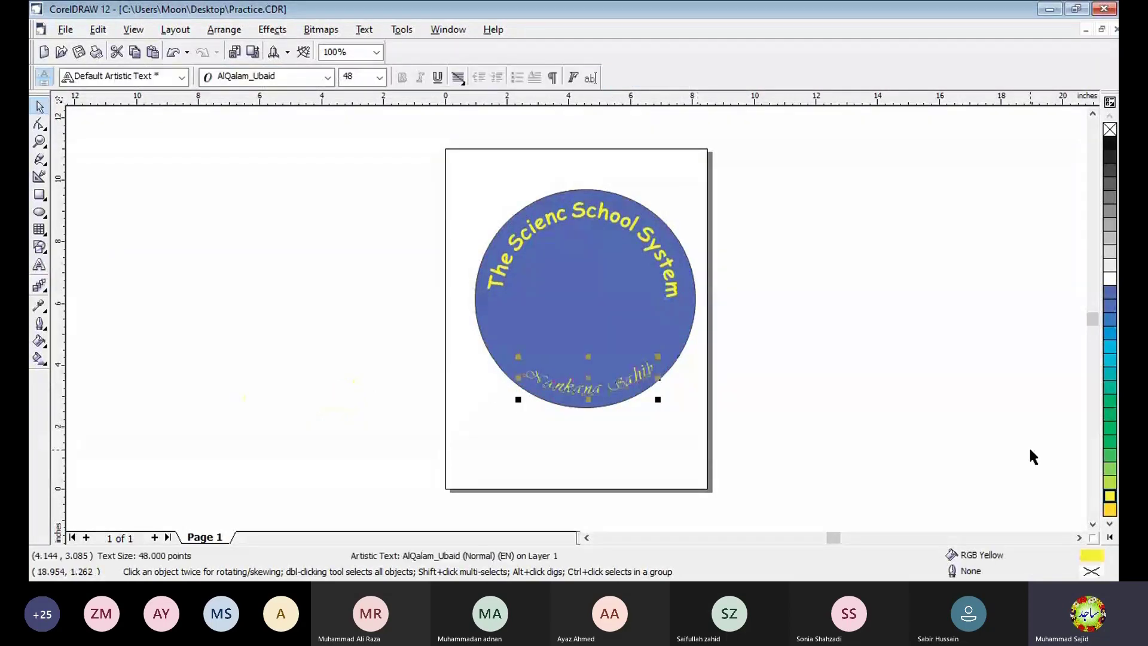
left_click(881, 400)
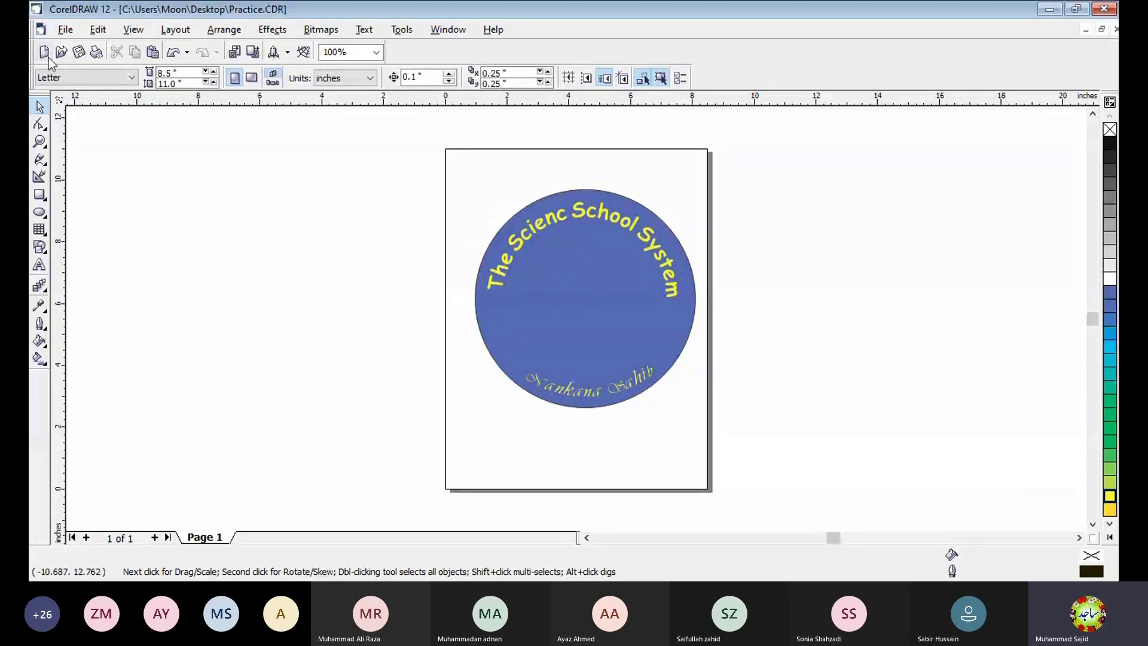
Step: Export the logo for Microsoft Office, suited for Compatibility and optimized for Presentation
left_click(65, 29)
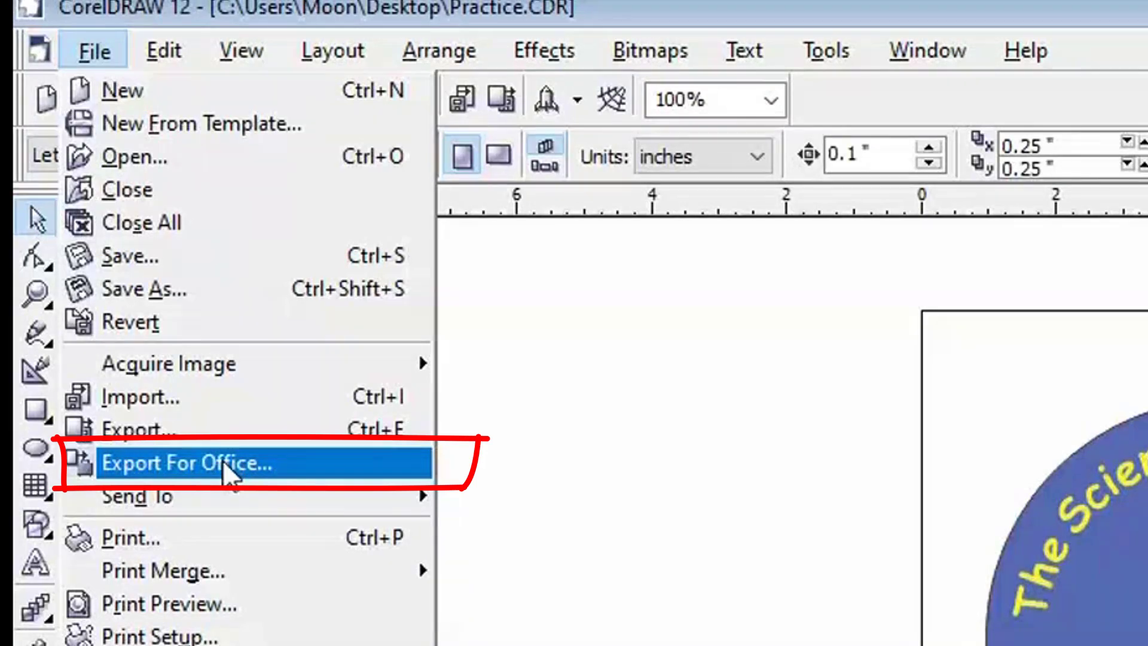
left_click(290, 463)
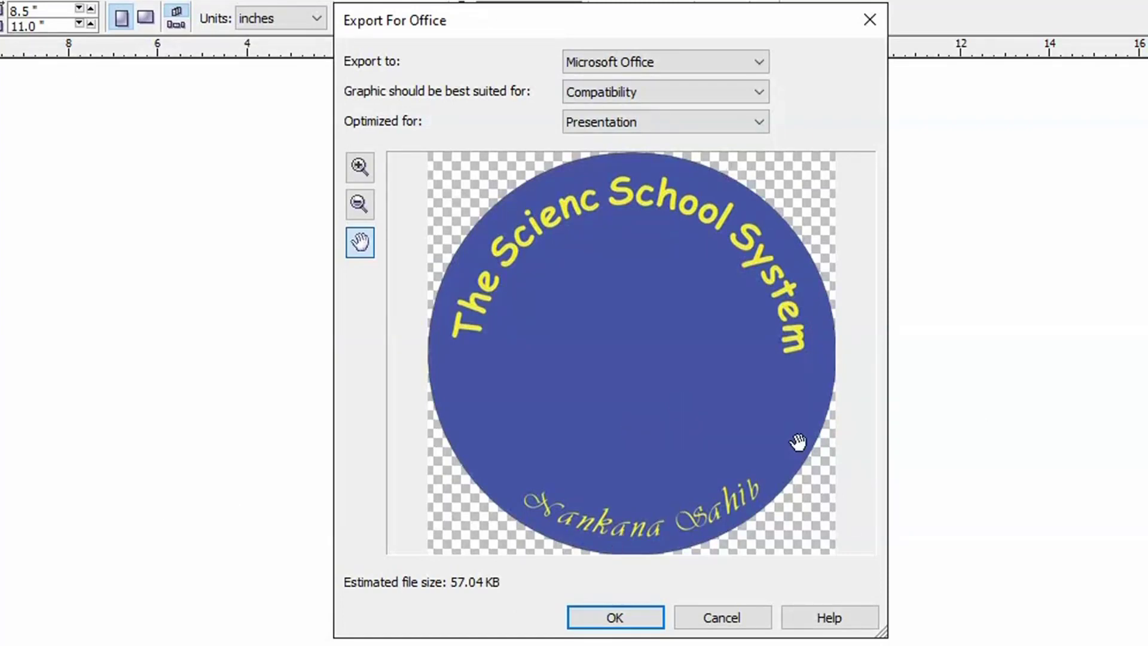
left_click(616, 618)
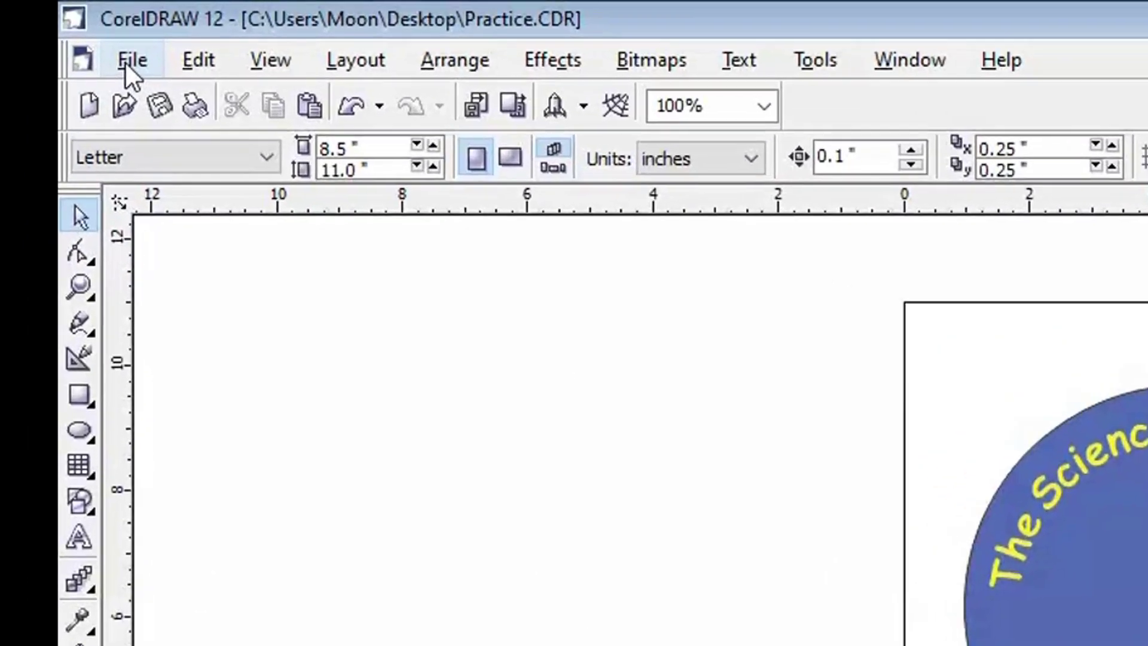
Step: Prepare a regular export of the logo to the Desktop as a JPG - JPEG Bitmaps file named Mylogo2
left_click(126, 63)
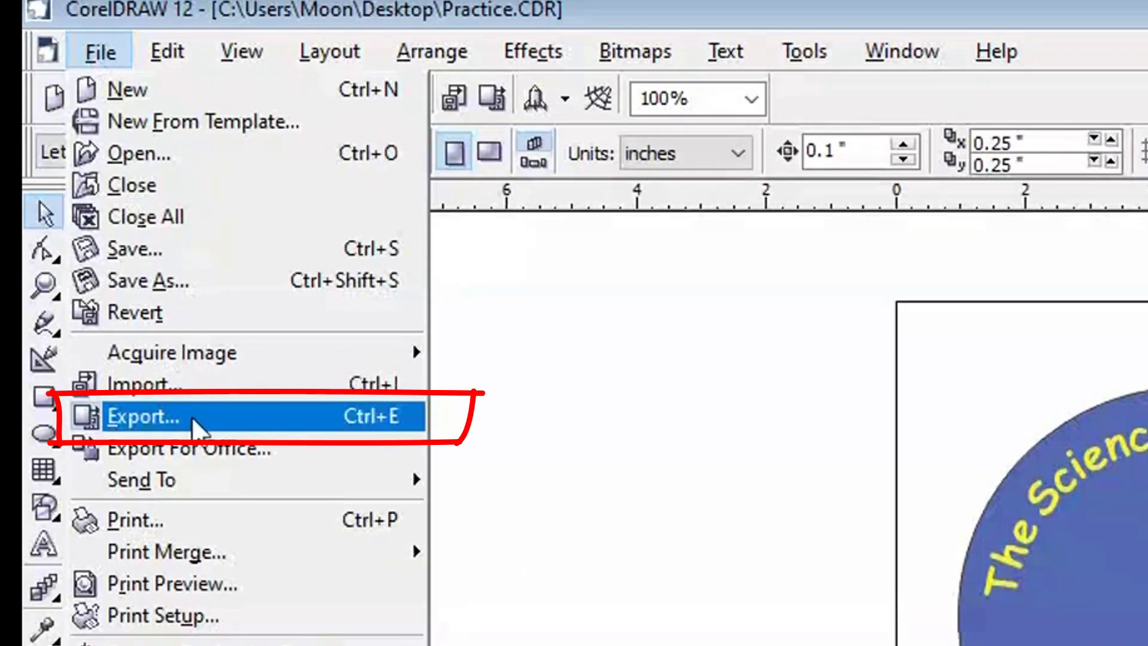
left_click(172, 422)
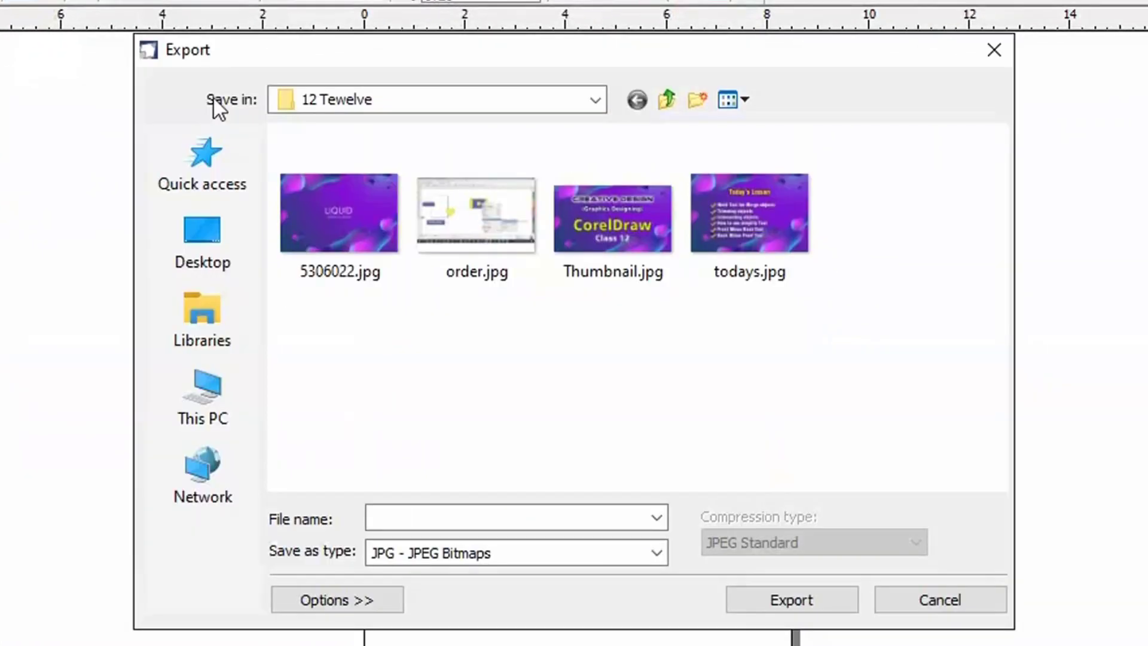
left_click(206, 257)
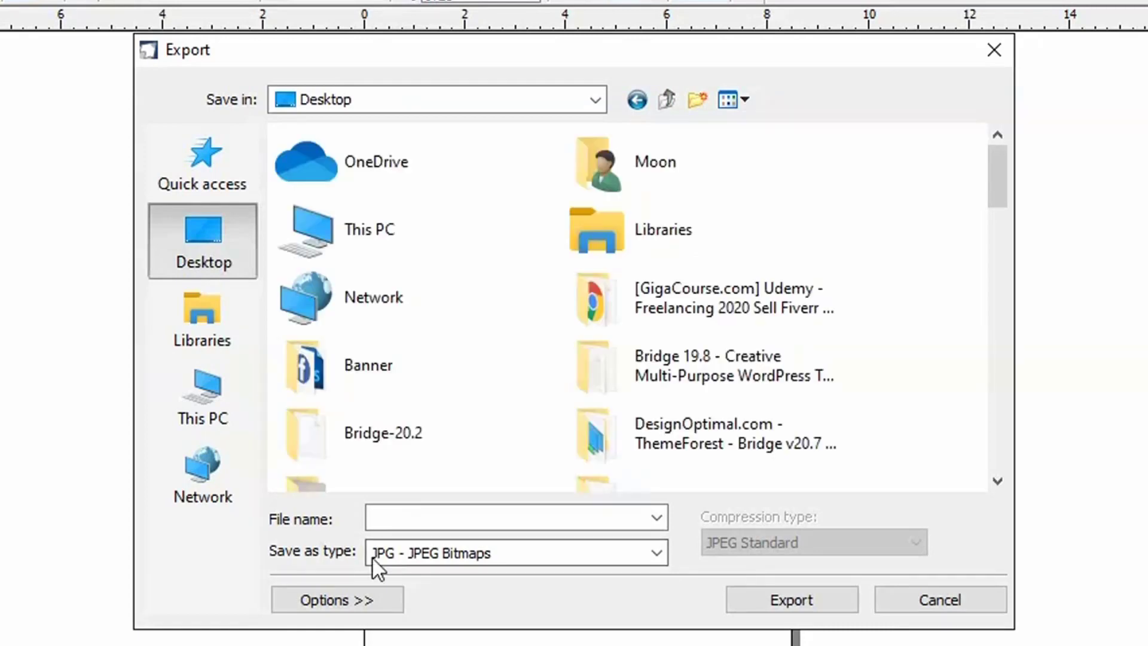
left_click(521, 553)
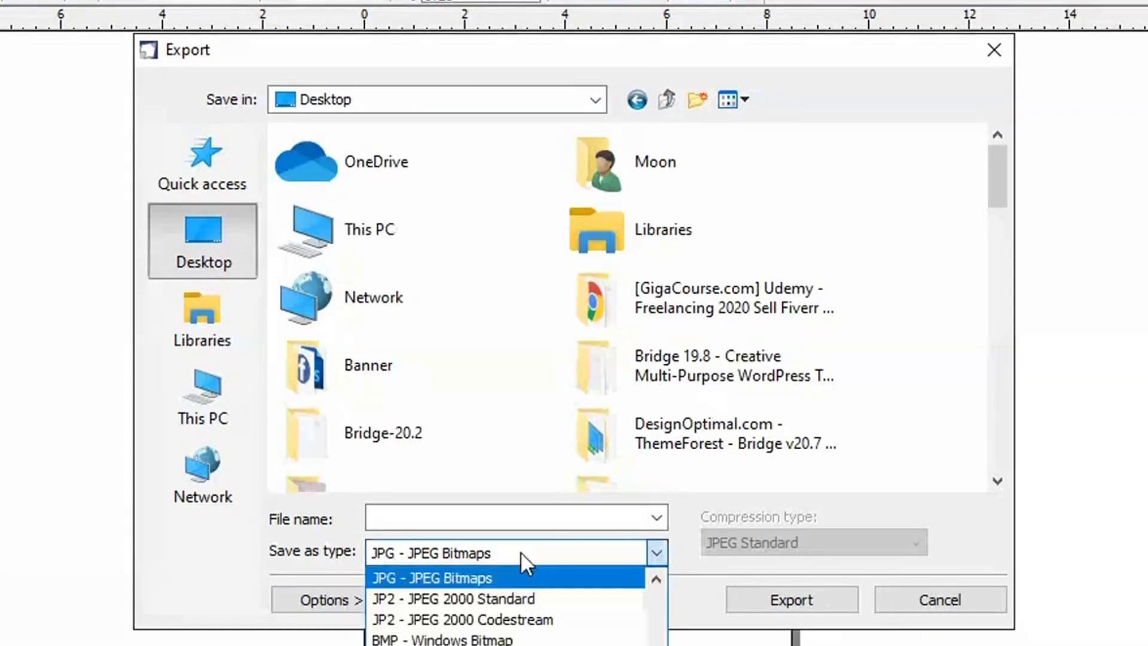
left_click(520, 551)
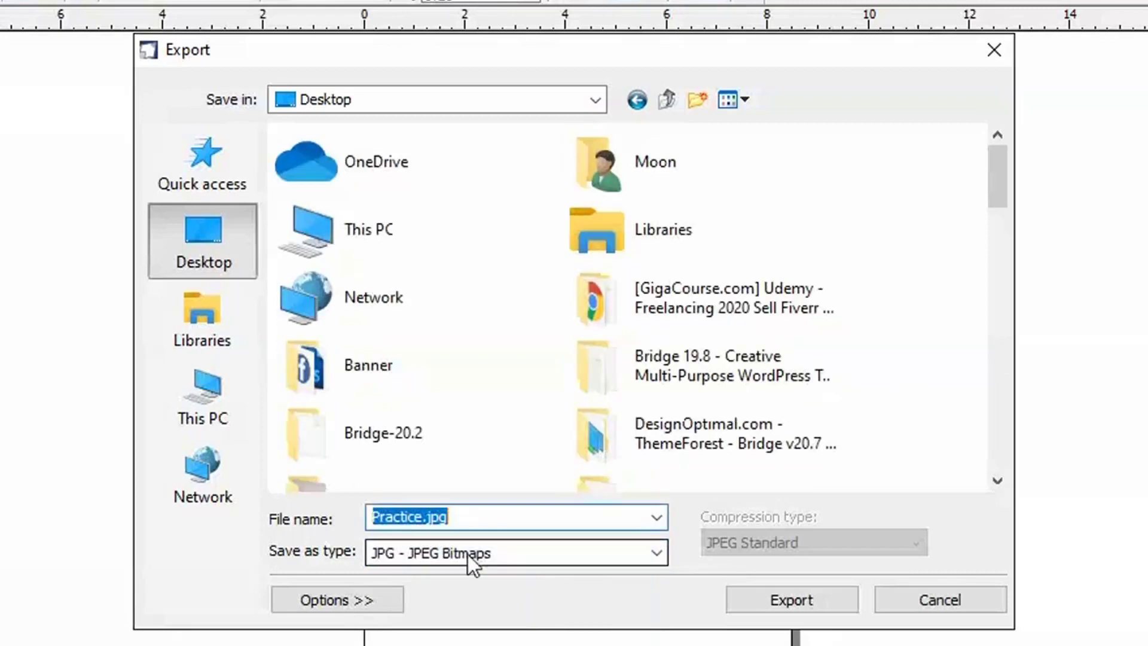
double_click(457, 522)
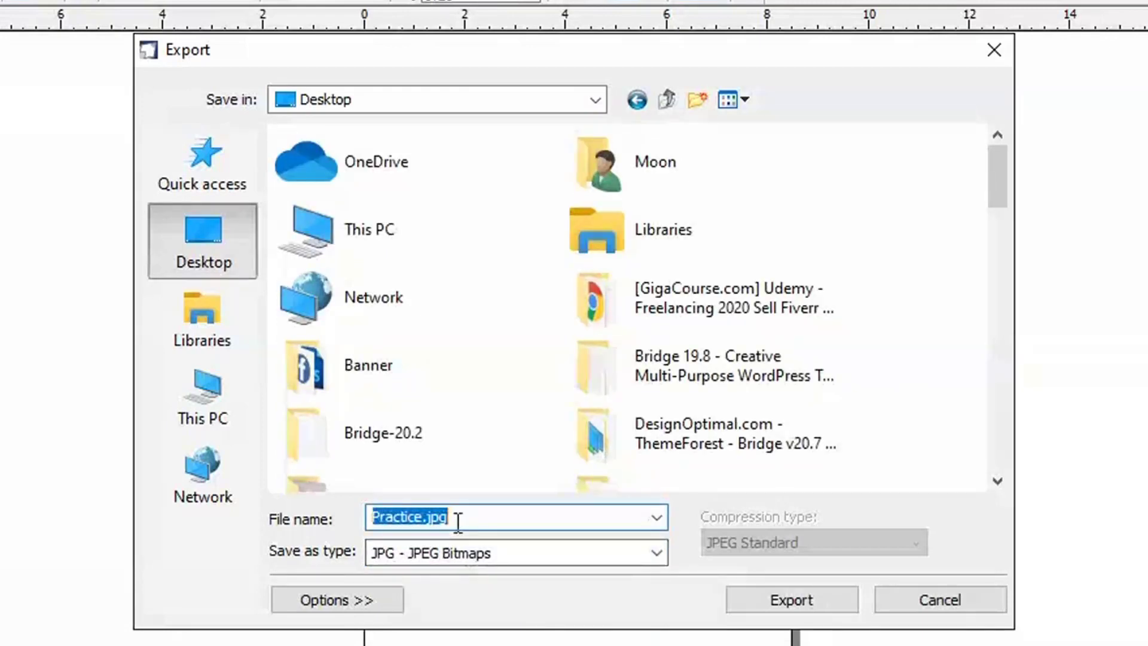
type("Mylogo")
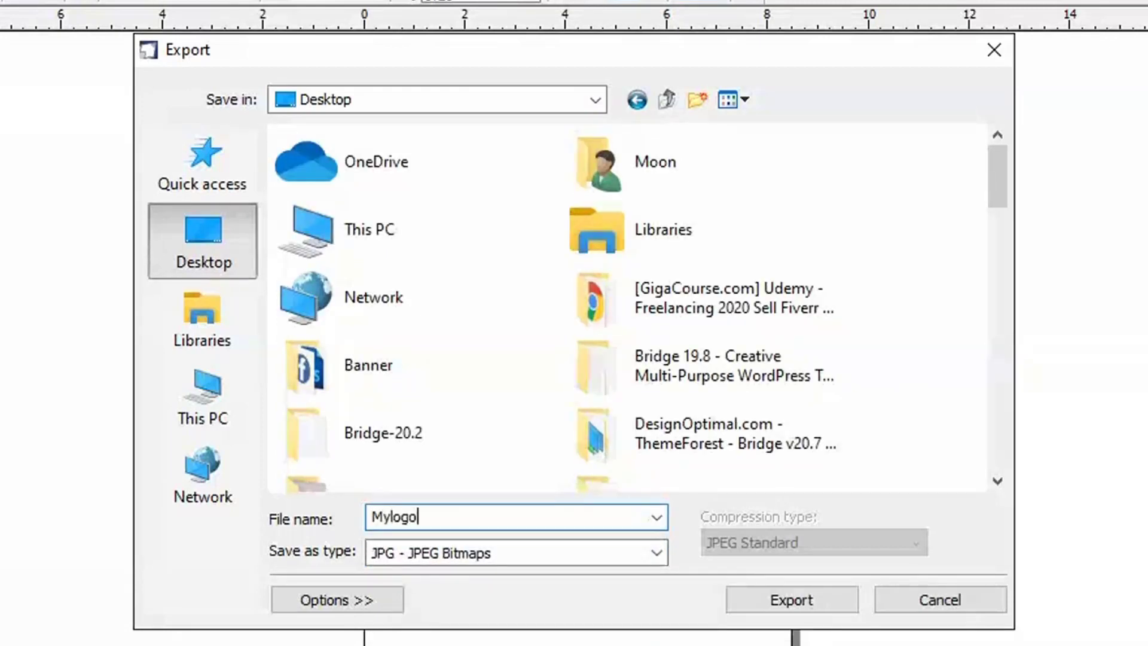
type("2")
Step: Export the JPG at 300 dpi in RGB Color (24-bit), with compression and smoothing both at 10
left_click(828, 598)
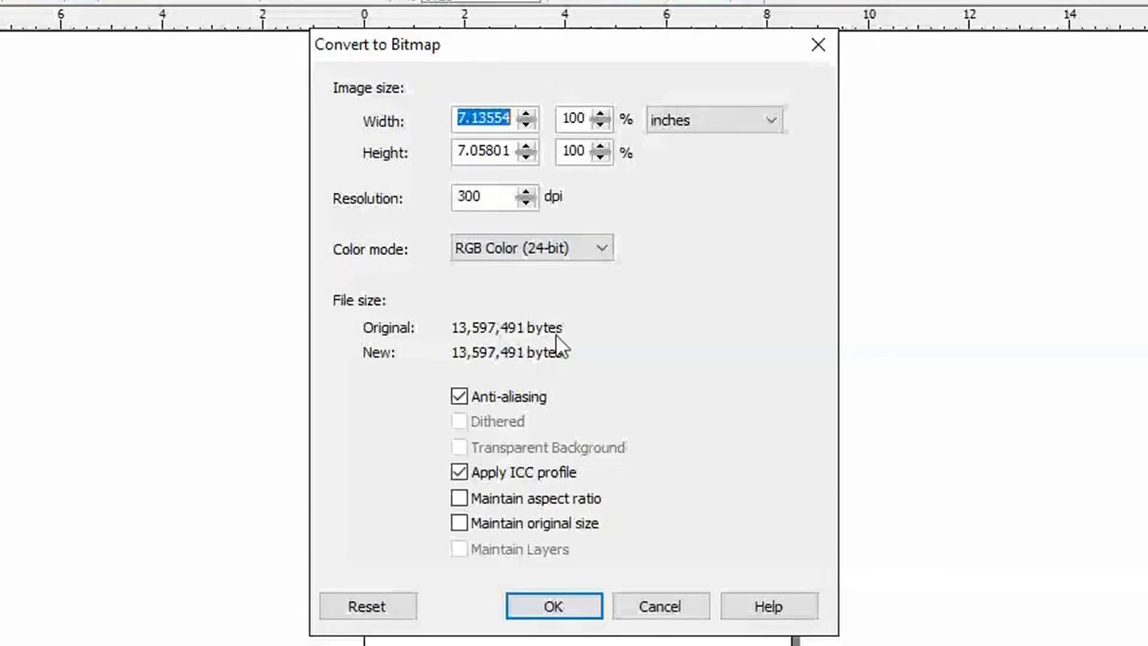
left_click(546, 604)
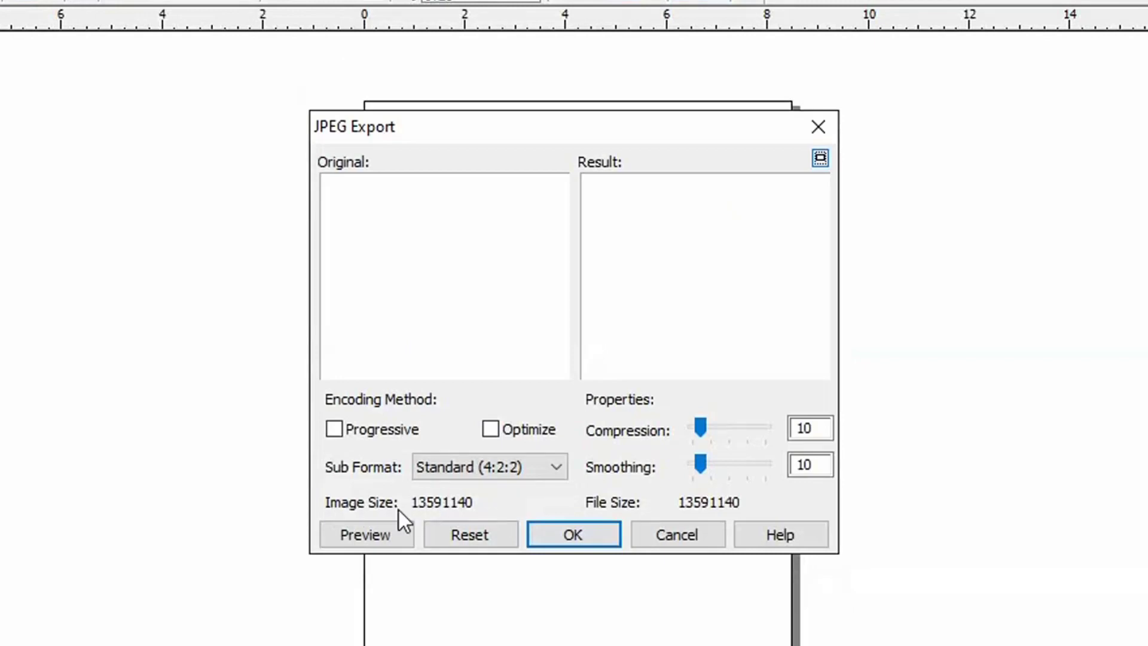
left_click(596, 537)
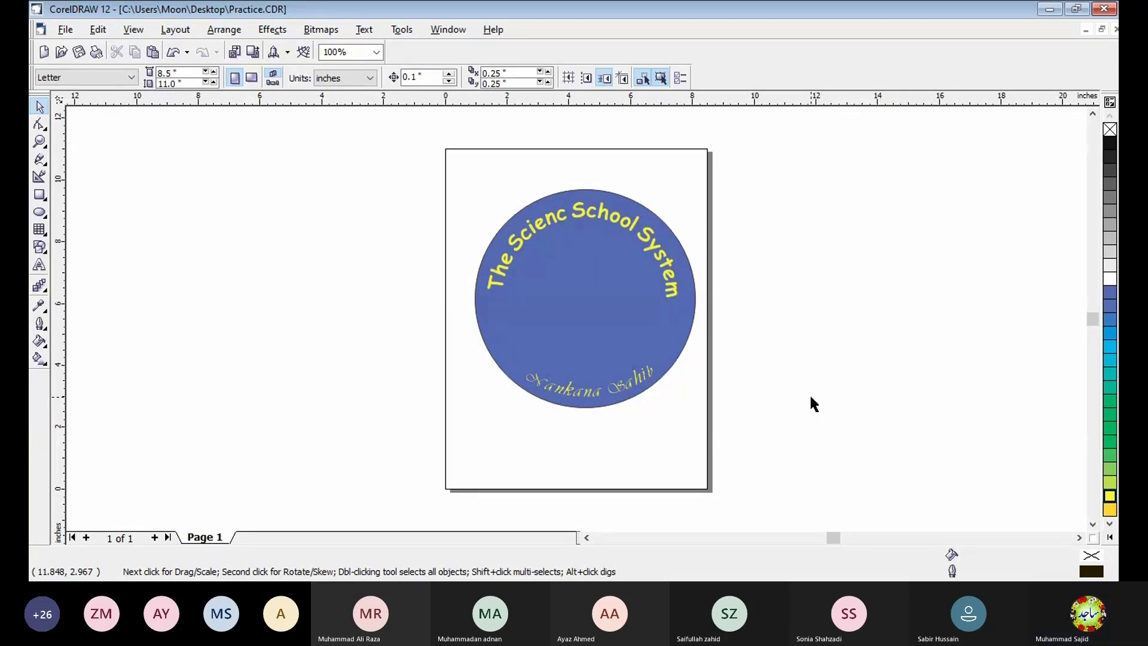
Step: Switch to File Explorer's Practice folder and select Mylogo2.jpg to compare it with MyLogo2.png
key("alt+Tab")
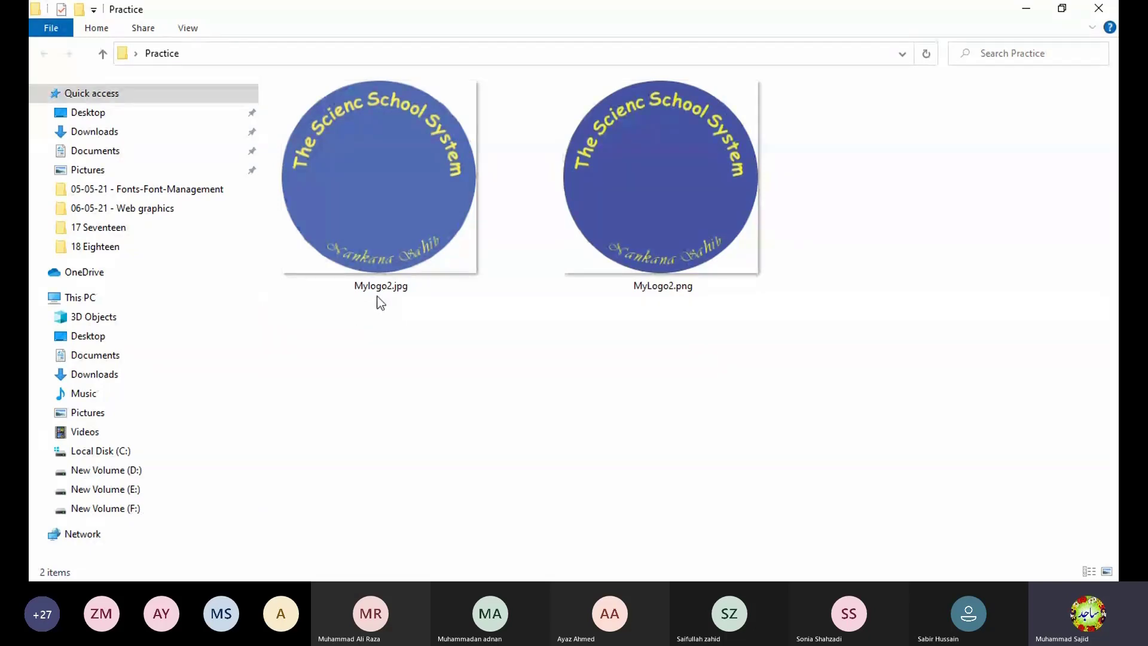
left_click(400, 207)
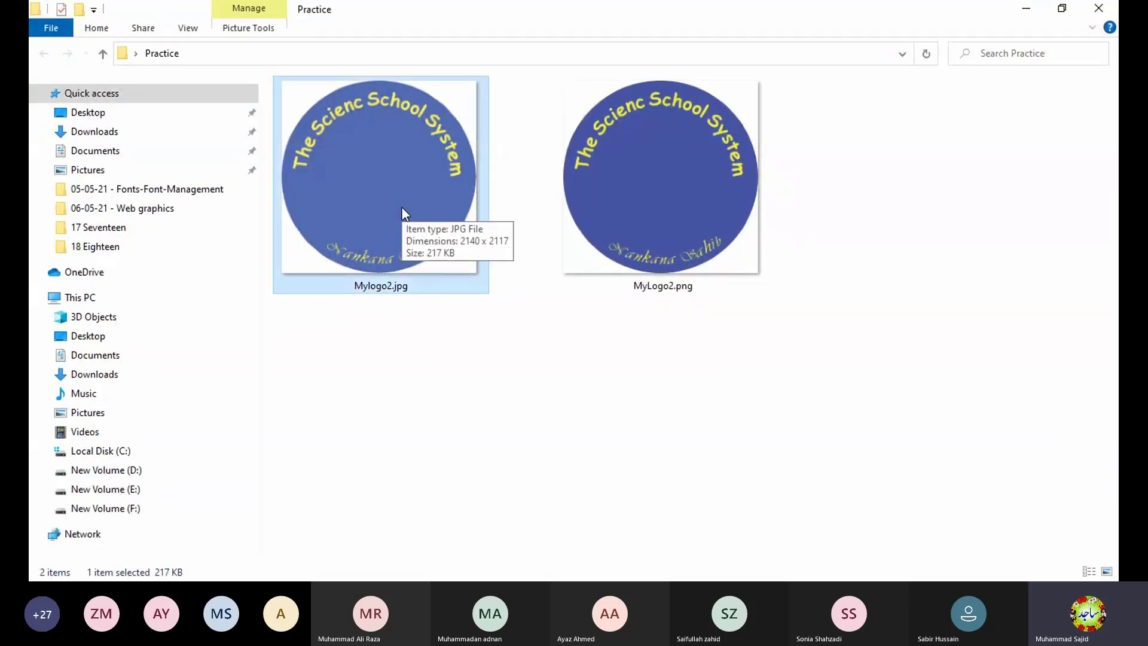